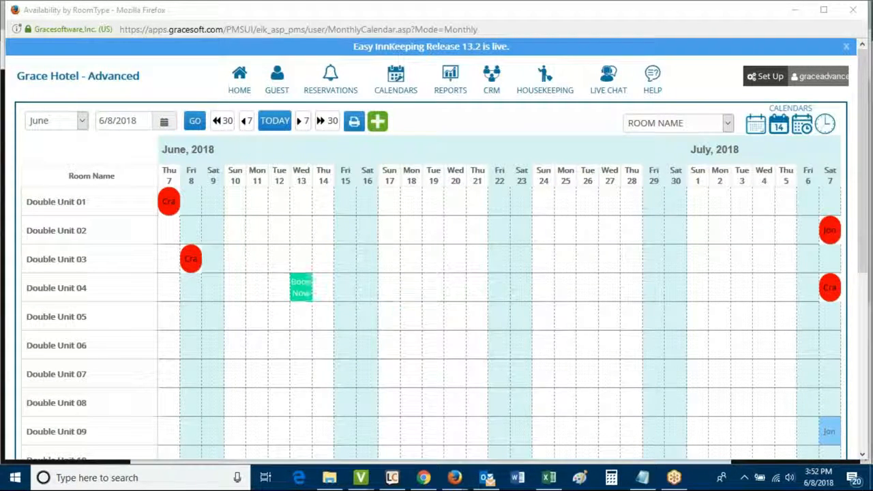
- Open the group bookings list in the reservations area and start a new group booking
{"action": "left_click", "coordinate": [332, 79]}
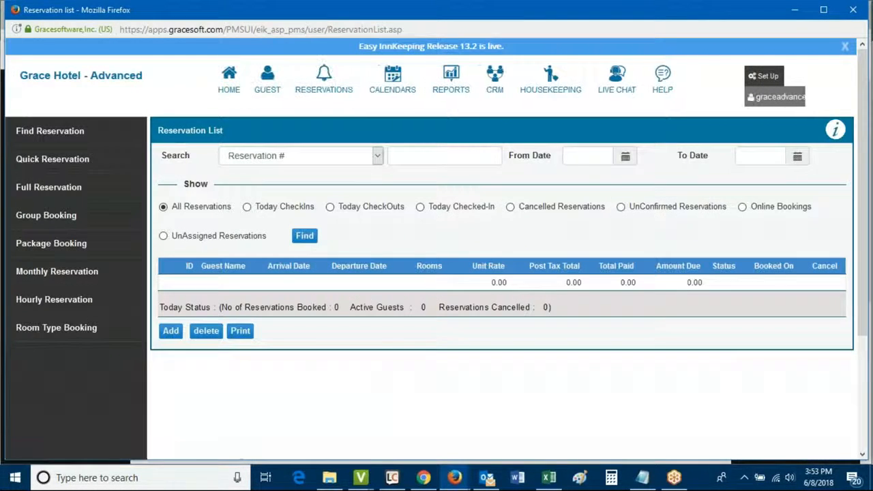
{"action": "left_click", "coordinate": [51, 215]}
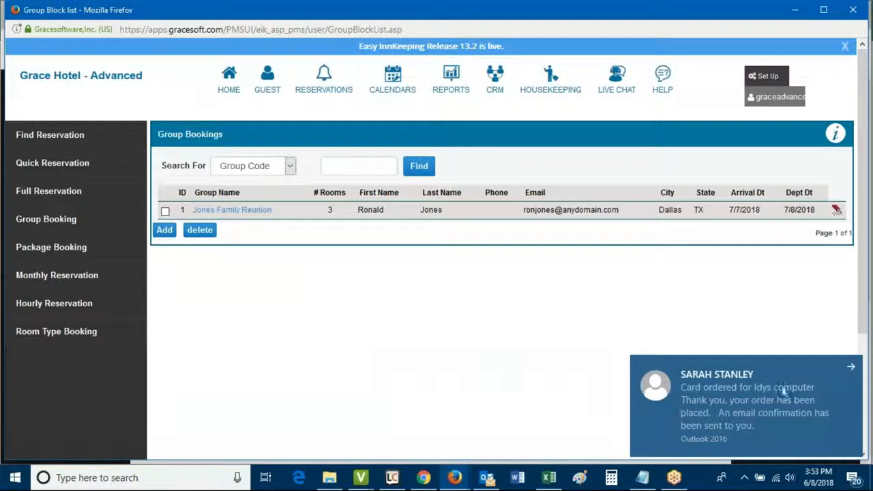
{"action": "left_click", "coordinate": [852, 367]}
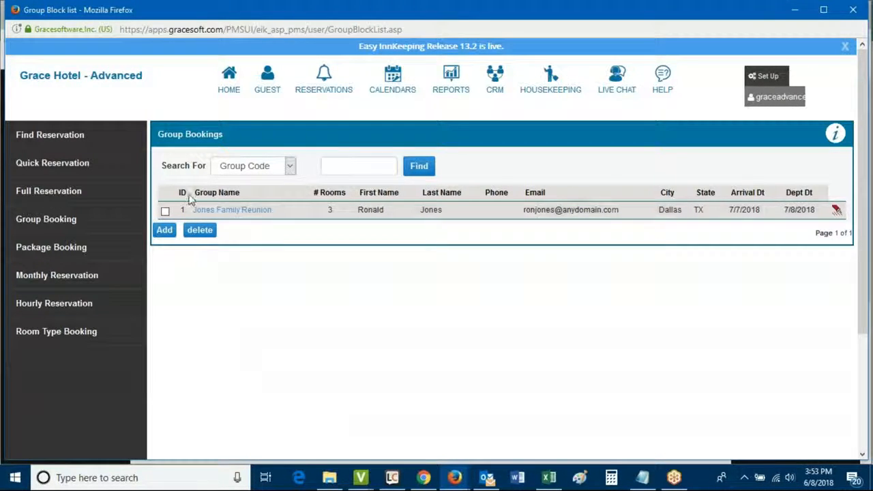
{"action": "left_click_drag", "start_coordinate": [193, 194], "coordinate": [246, 199]}
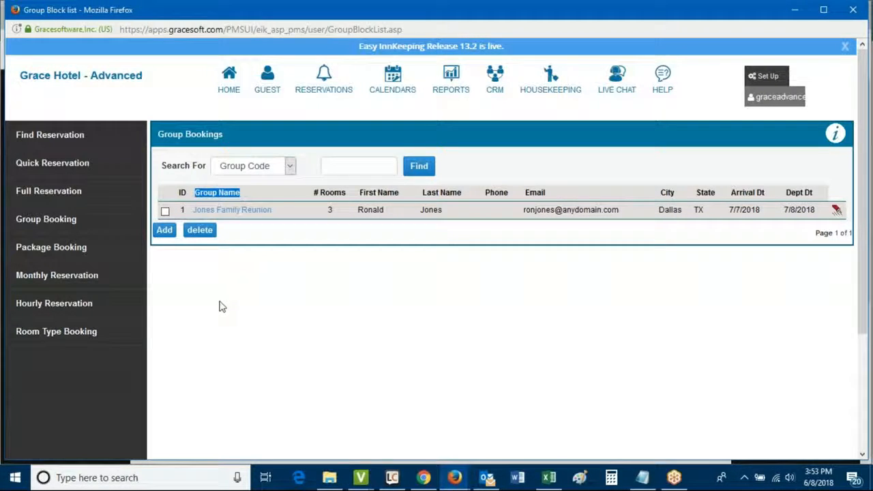
{"action": "left_click", "coordinate": [164, 230]}
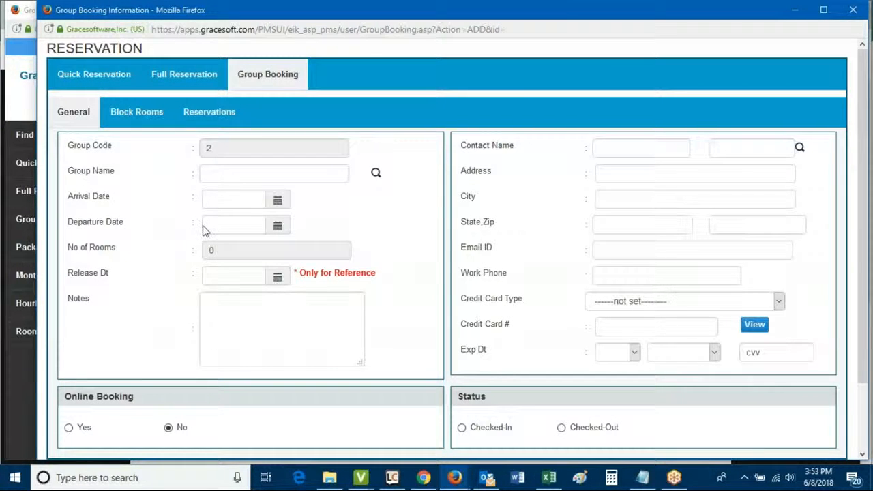
- Name the group "Smith Wedding" and set its stay from arrival 06/12/2018 to departure 06/13/2018
{"action": "left_click", "coordinate": [217, 172]}
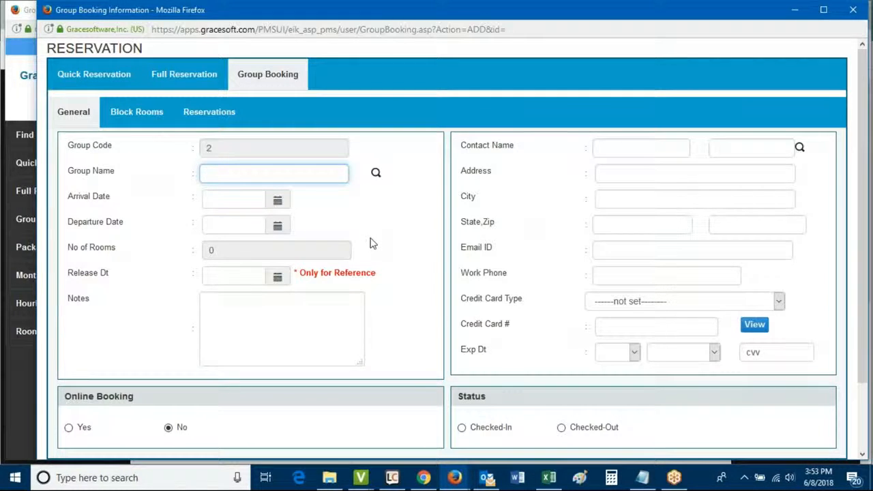
{"action": "type", "text": "S"}
{"action": "key", "text": "Down"}
{"action": "key", "text": "Tab"}
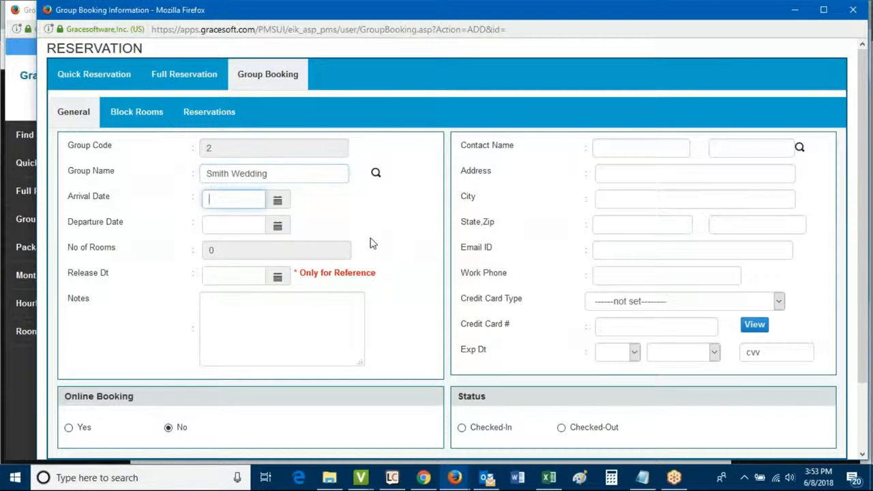
{"action": "left_click", "coordinate": [277, 202]}
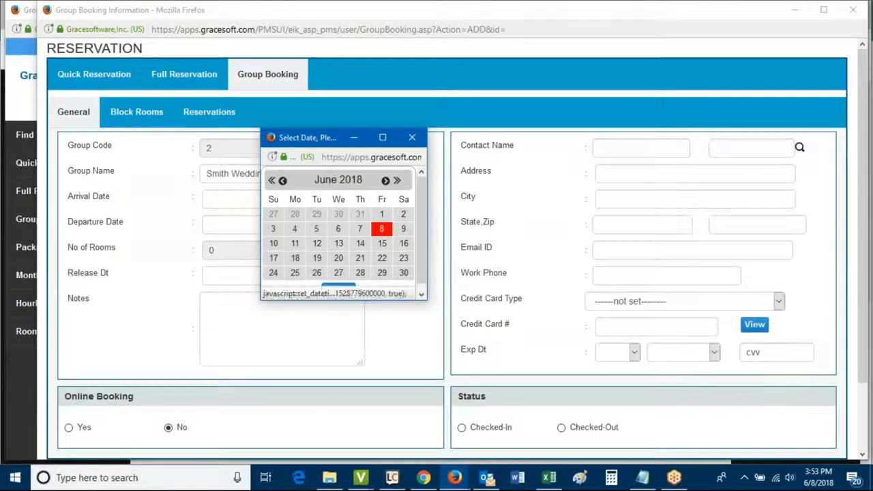
{"action": "left_click", "coordinate": [316, 243]}
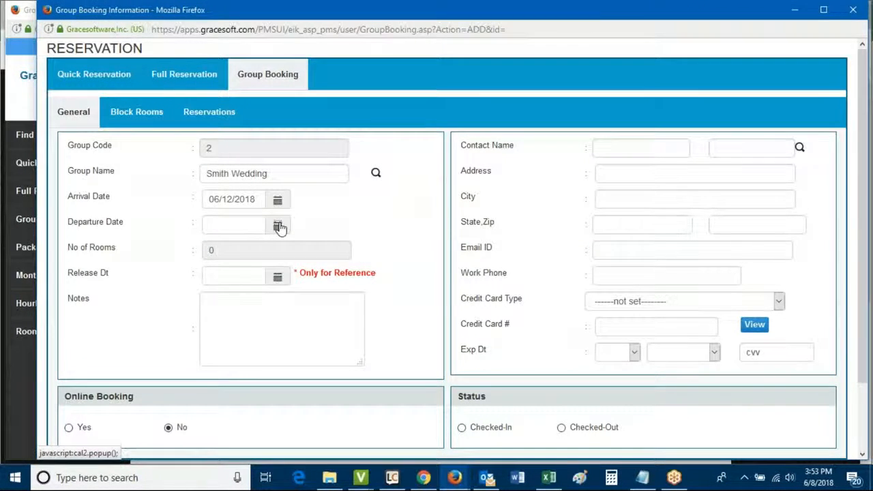
{"action": "left_click", "coordinate": [277, 227]}
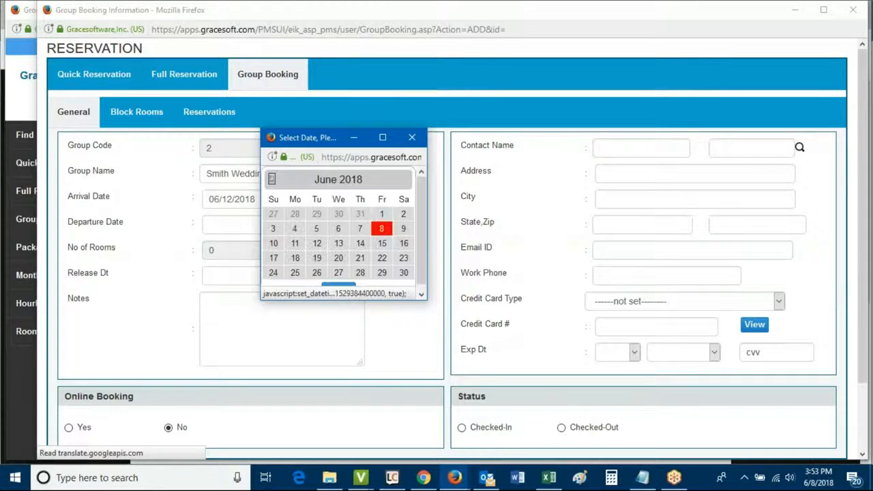
{"action": "left_click", "coordinate": [338, 243]}
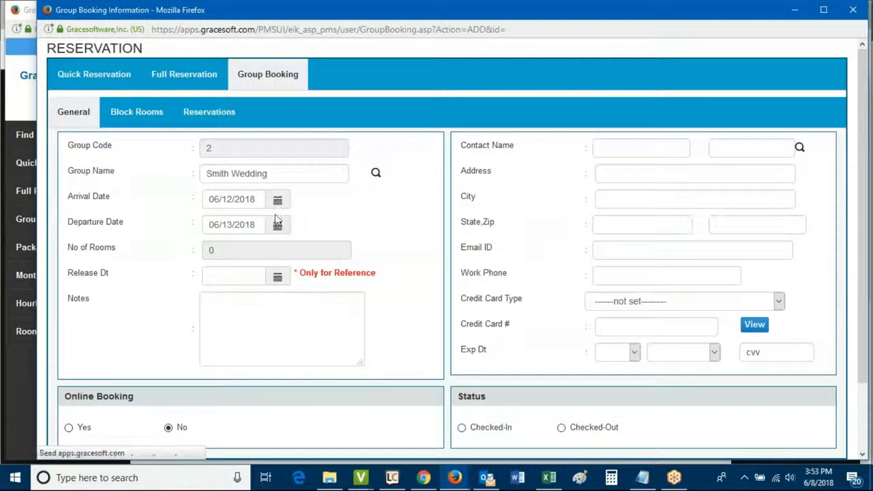
{"action": "left_click_drag", "start_coordinate": [196, 250], "coordinate": [218, 252]}
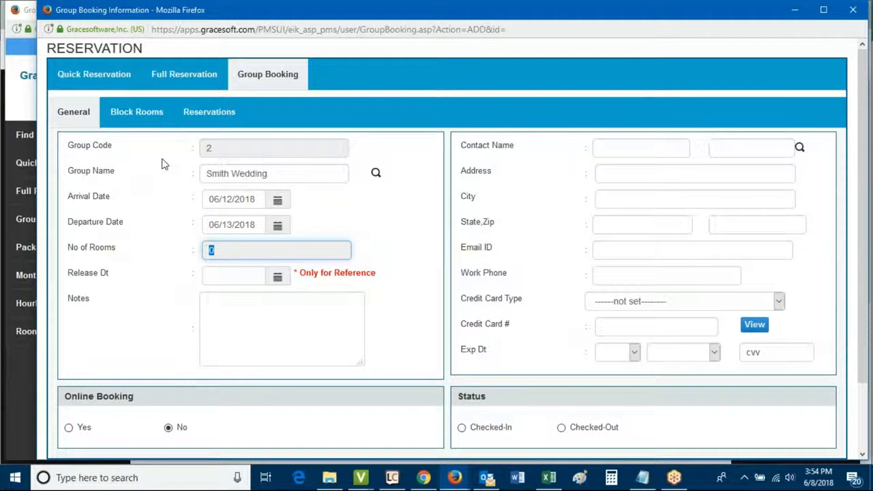
{"action": "left_click", "coordinate": [218, 250]}
{"action": "left_click_drag", "start_coordinate": [67, 274], "coordinate": [125, 279]}
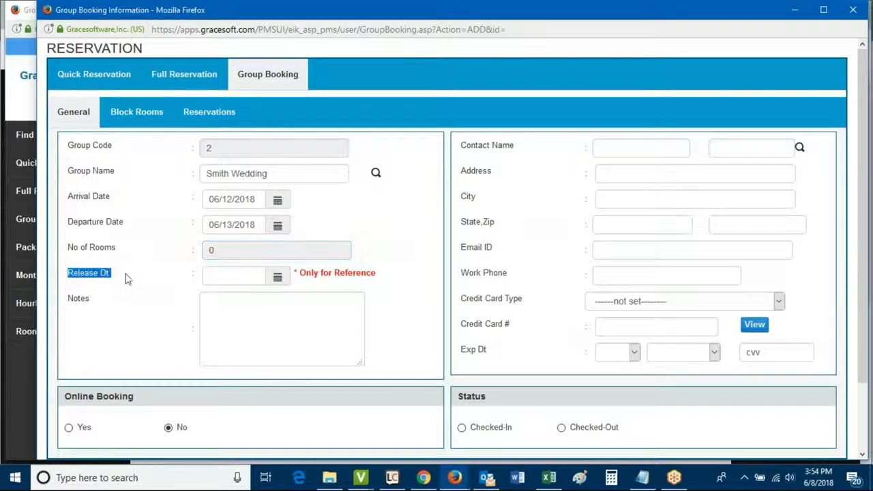
{"action": "left_click", "coordinate": [223, 276]}
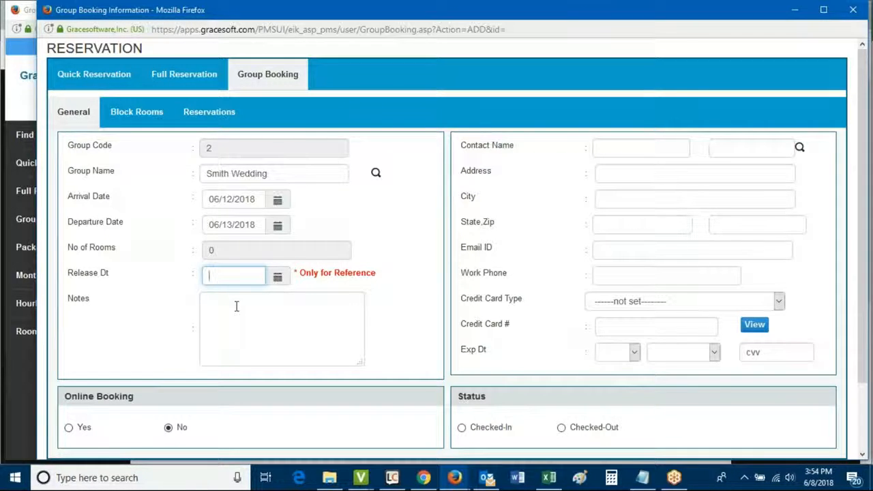
{"action": "left_click_drag", "start_coordinate": [71, 298], "coordinate": [252, 309]}
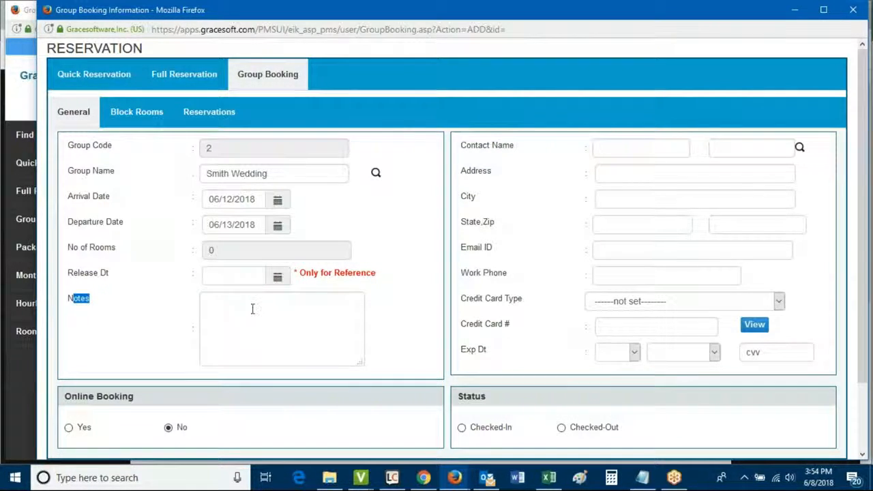
{"action": "left_click", "coordinate": [252, 309]}
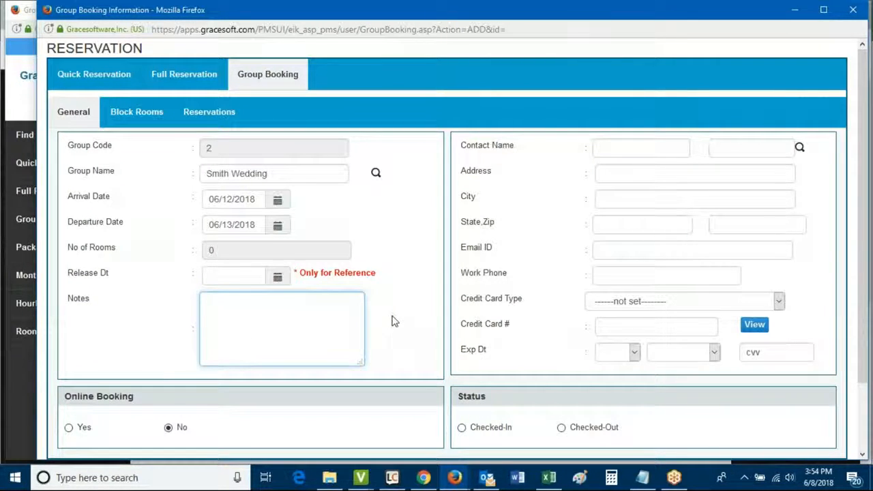
- Enter the contact's first and last name and fill the contact details from the matching existing guest
{"action": "left_click", "coordinate": [640, 146]}
{"action": "type", "text": "s"}
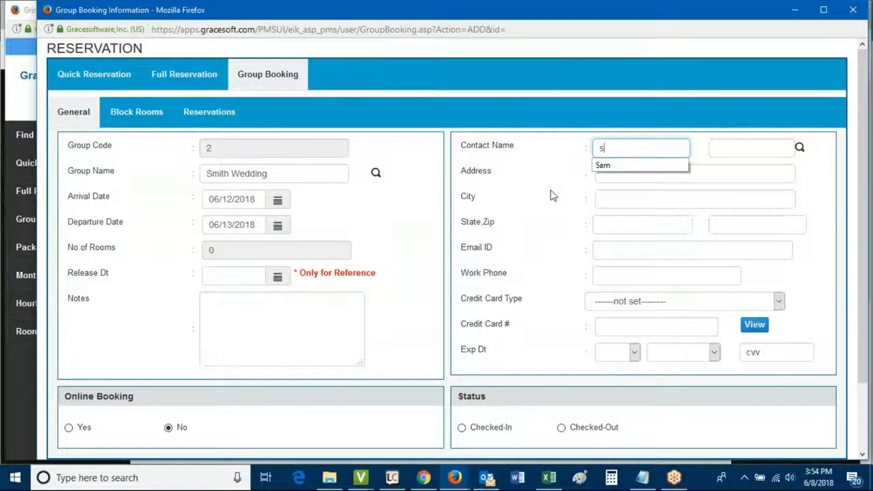
{"action": "type", "text": "a"}
{"action": "key", "text": "Down"}
{"action": "key", "text": "Tab"}
{"action": "type", "text": "s"}
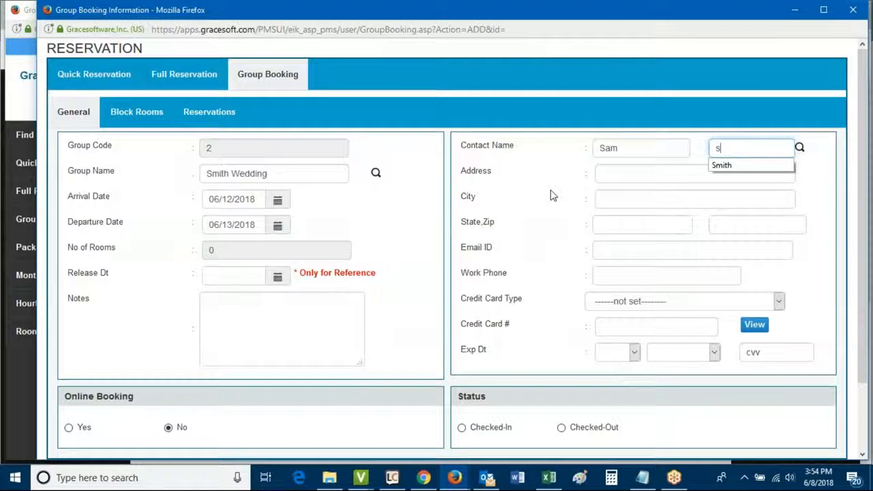
{"action": "key", "text": "Down"}
{"action": "key", "text": "Tab"}
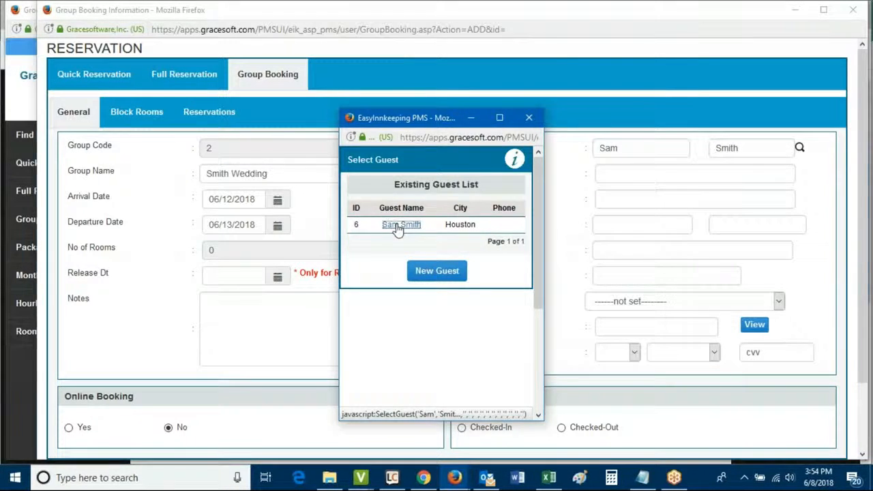
{"action": "left_click", "coordinate": [398, 225]}
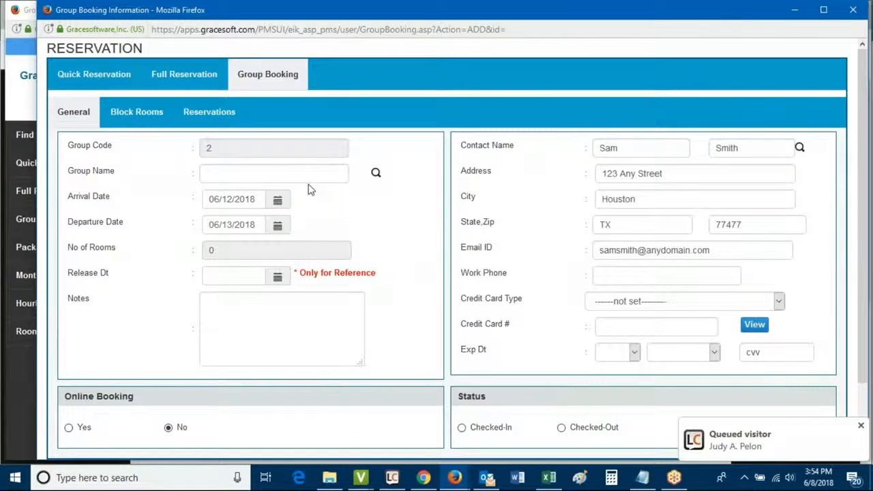
- Enter "Smith Wedding" again as the group name in the emptied field
{"action": "left_click", "coordinate": [860, 426]}
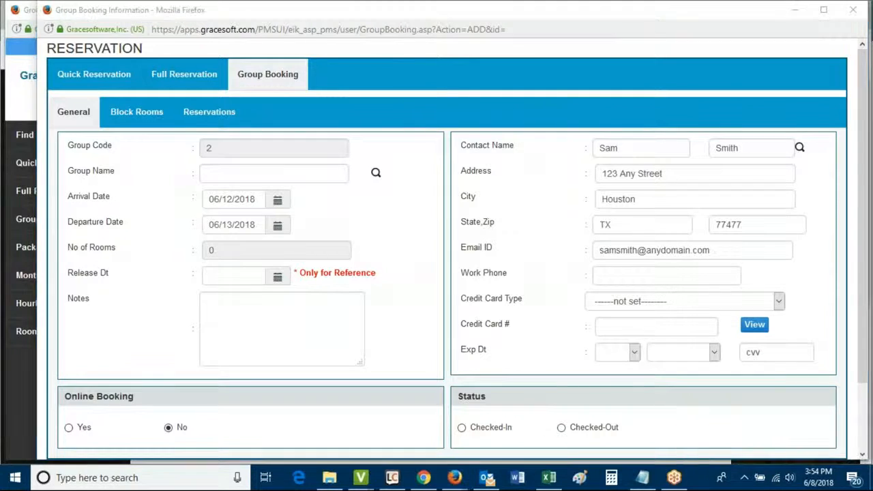
{"action": "left_click", "coordinate": [260, 176]}
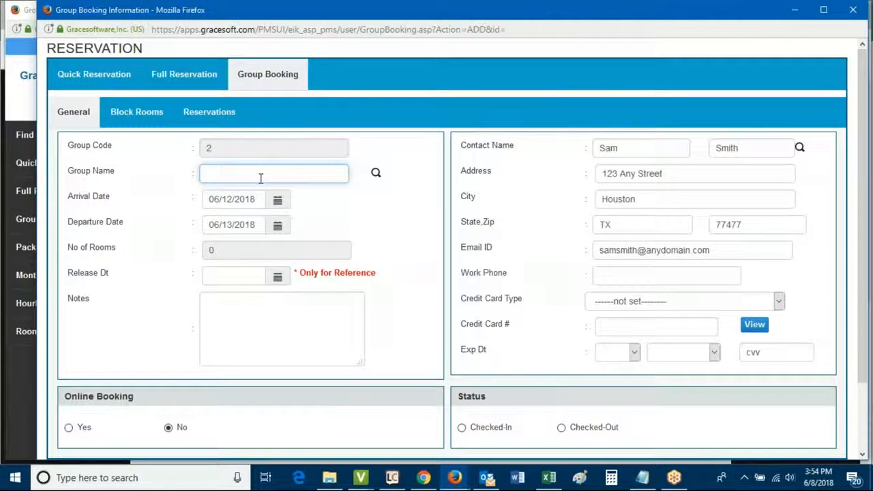
{"action": "type", "text": "S"}
{"action": "key", "text": "Down"}
{"action": "key", "text": "Tab"}
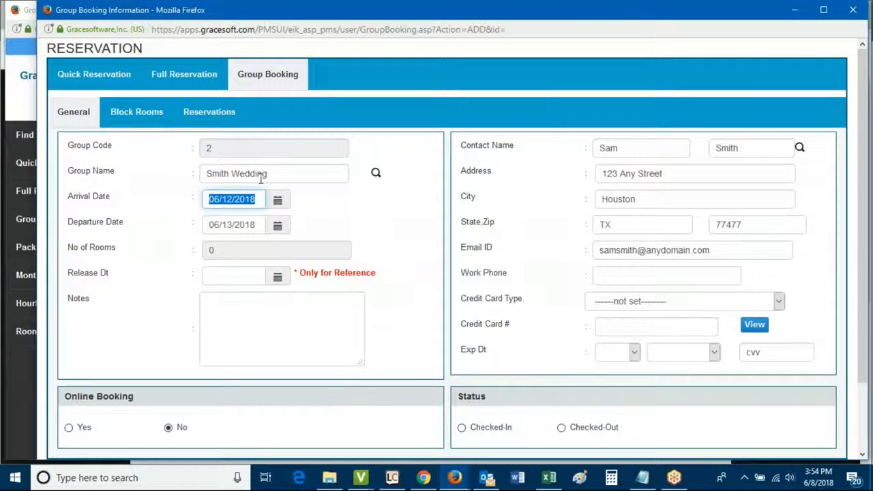
{"action": "left_click", "coordinate": [412, 235]}
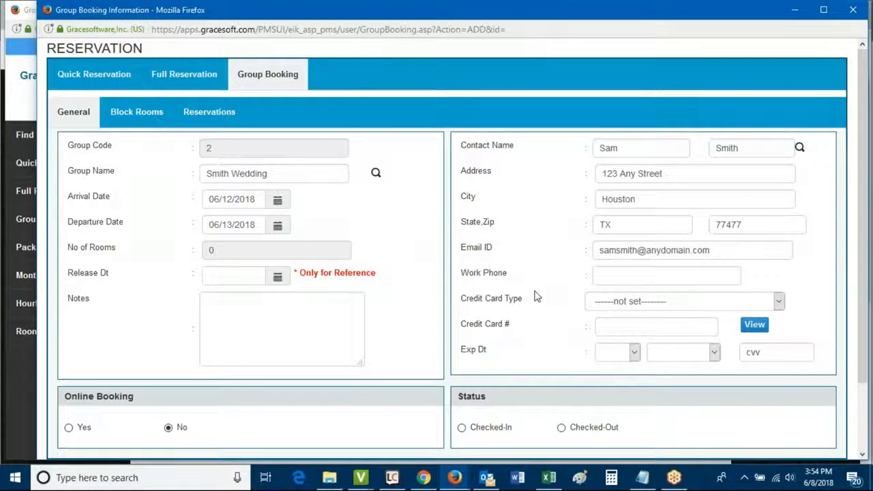
- Set the credit card type to Cash Payment and allow online booking for the group
{"action": "left_click", "coordinate": [612, 301]}
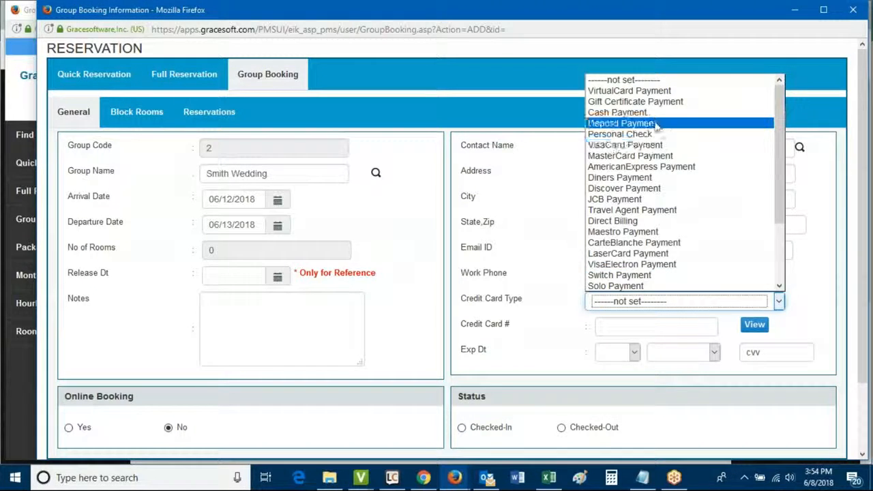
{"action": "left_click", "coordinate": [618, 112]}
{"action": "scroll", "coordinate": [520, 259], "scroll_direction": "down", "scroll_amount": 1}
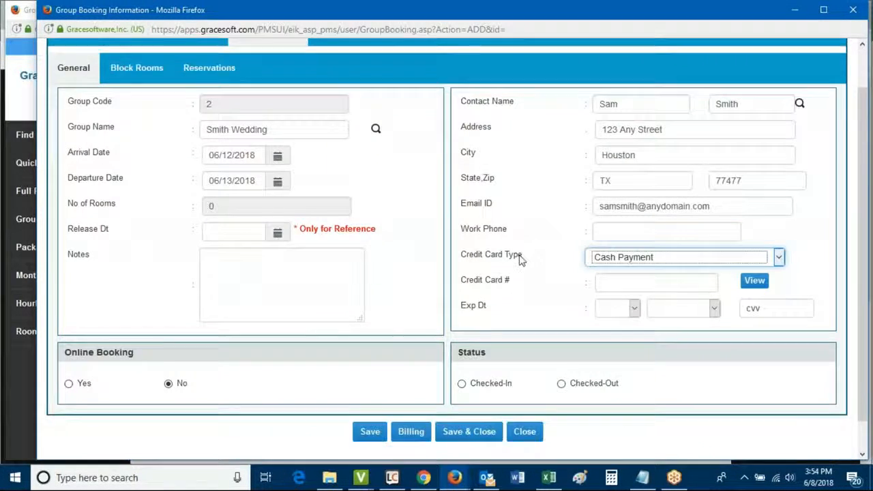
{"action": "scroll", "coordinate": [520, 260], "scroll_direction": "down", "scroll_amount": 1}
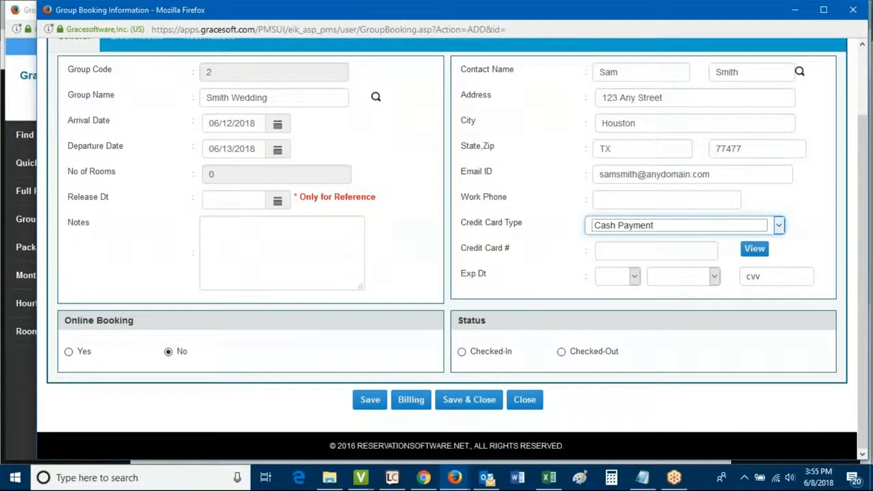
{"action": "left_click", "coordinate": [69, 353]}
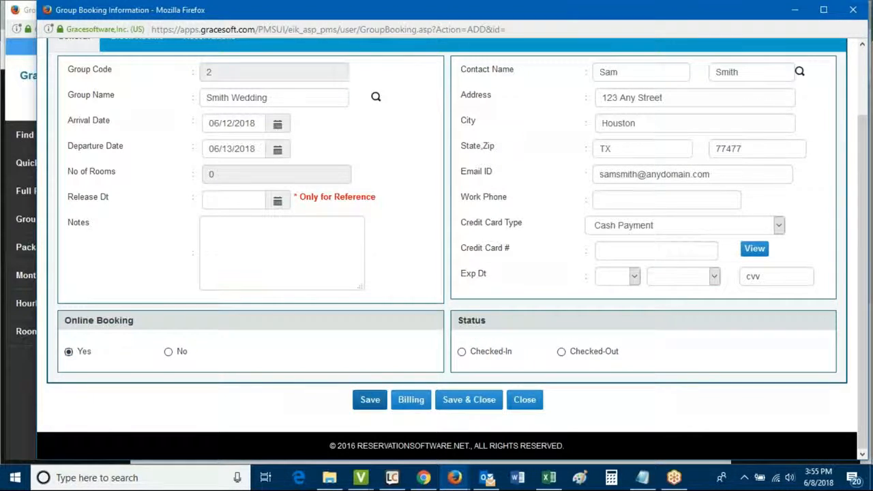
- Check the general details of the group booking and save it
{"action": "scroll", "coordinate": [389, 352], "scroll_direction": "up", "scroll_amount": 2}
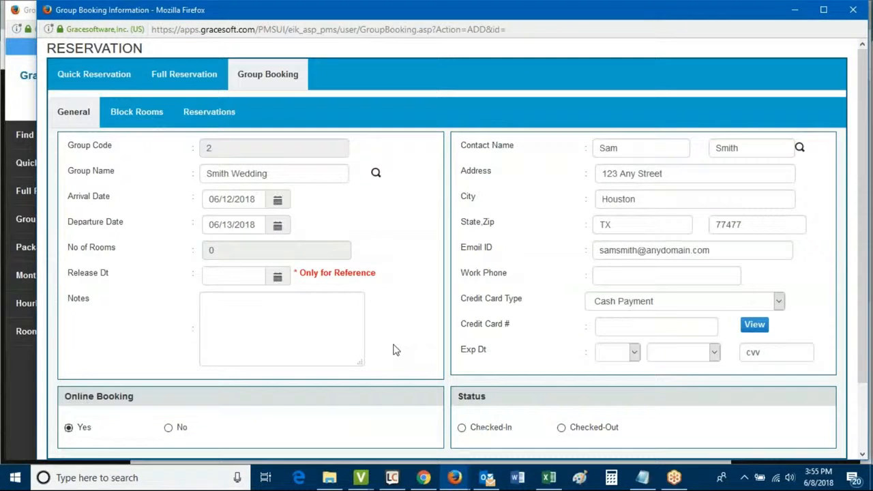
{"action": "scroll", "coordinate": [382, 341], "scroll_direction": "down", "scroll_amount": 1}
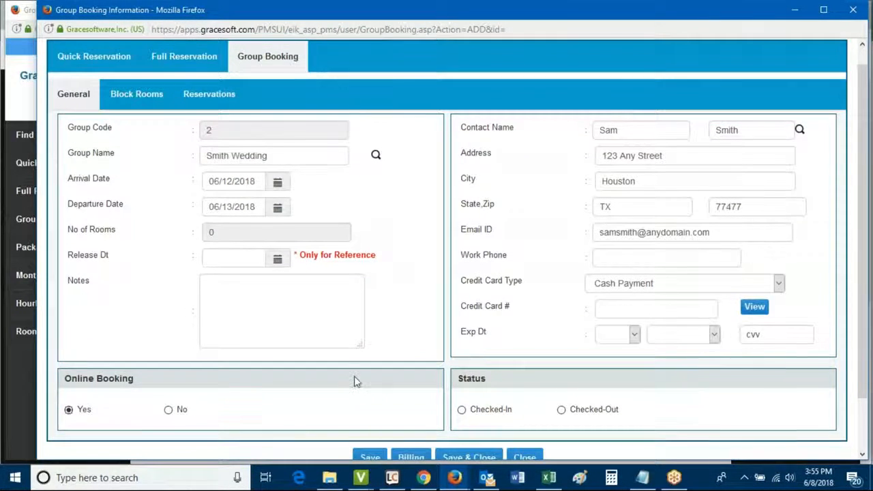
{"action": "scroll", "coordinate": [356, 380], "scroll_direction": "down", "scroll_amount": 1}
{"action": "left_click", "coordinate": [370, 439]}
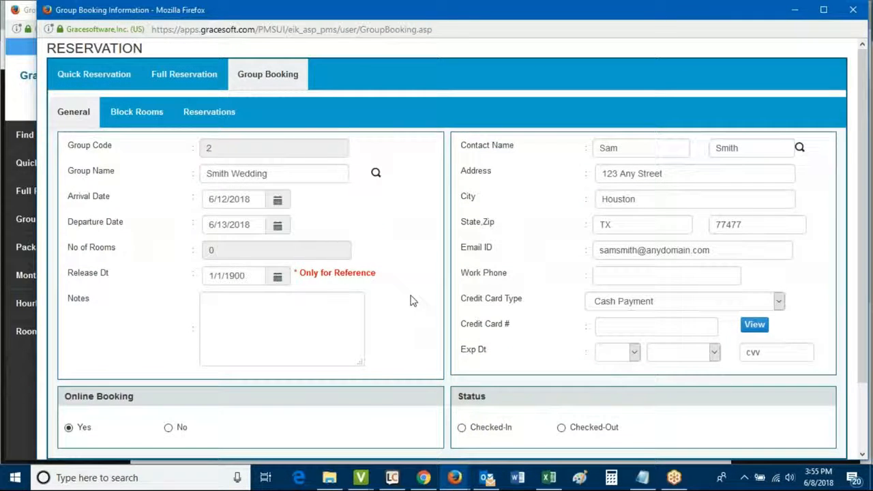
- Open the room-blocking section of the Smith Wedding group booking
{"action": "scroll", "coordinate": [414, 280], "scroll_direction": "down", "scroll_amount": 2}
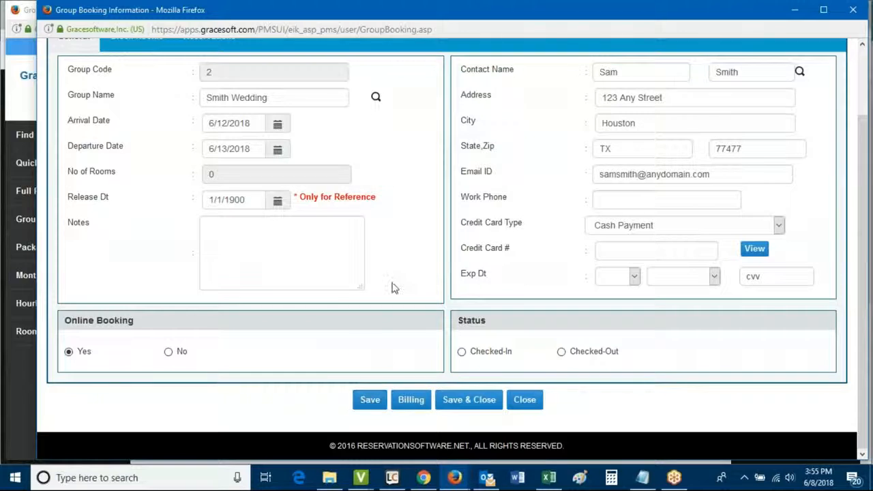
{"action": "scroll", "coordinate": [392, 286], "scroll_direction": "up", "scroll_amount": 2}
{"action": "left_click", "coordinate": [126, 115]}
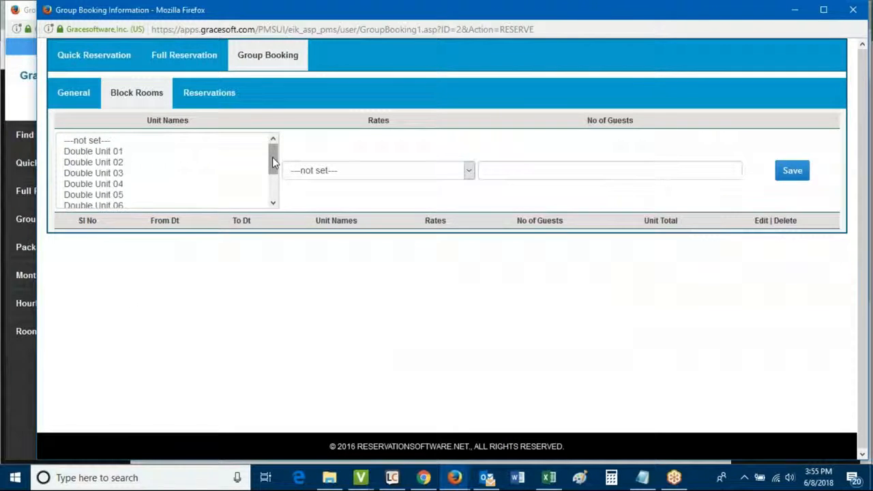
- Select the whole range from Double Unit 01 to Double Unit 10 in the unit list
{"action": "mouse_move", "coordinate": [273, 157]}
{"action": "left_mouse_down"}
{"action": "mouse_move", "coordinate": [272, 196]}
{"action": "mouse_move", "coordinate": [275, 160]}
{"action": "left_mouse_up"}
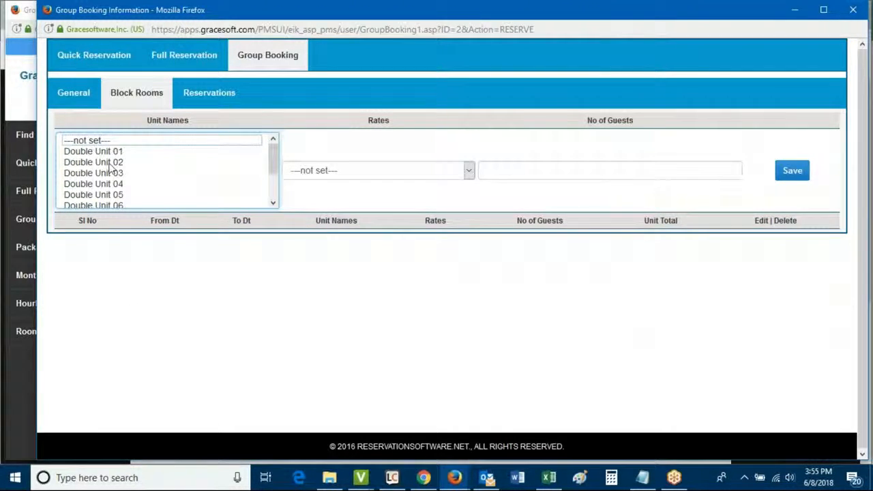
{"action": "left_click", "coordinate": [113, 156]}
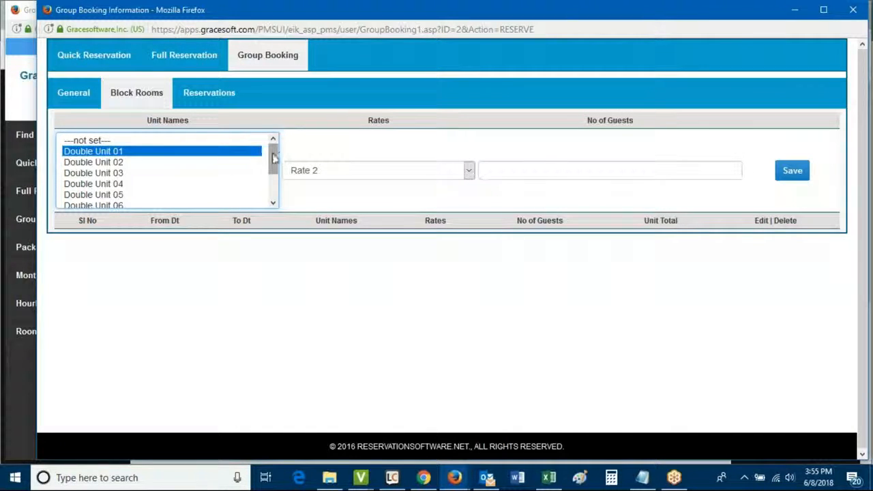
{"action": "left_click_drag", "start_coordinate": [275, 158], "coordinate": [275, 202]}
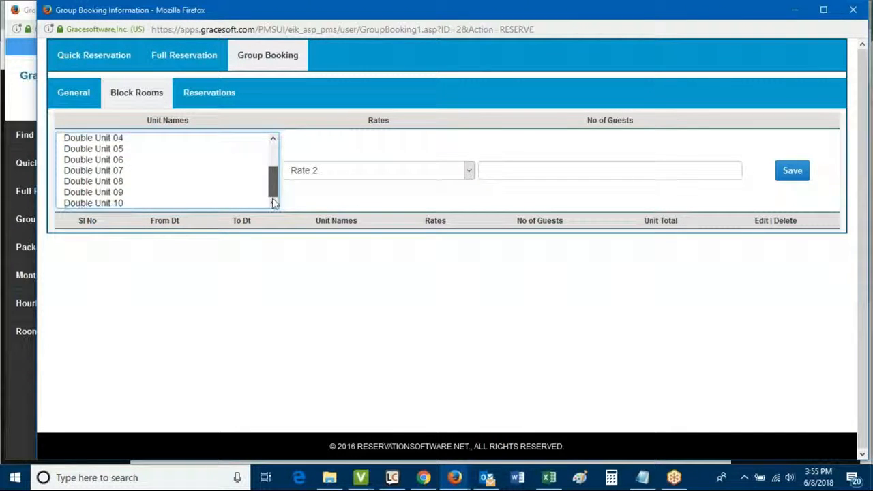
{"action": "left_click", "coordinate": [108, 204], "text": "shift"}
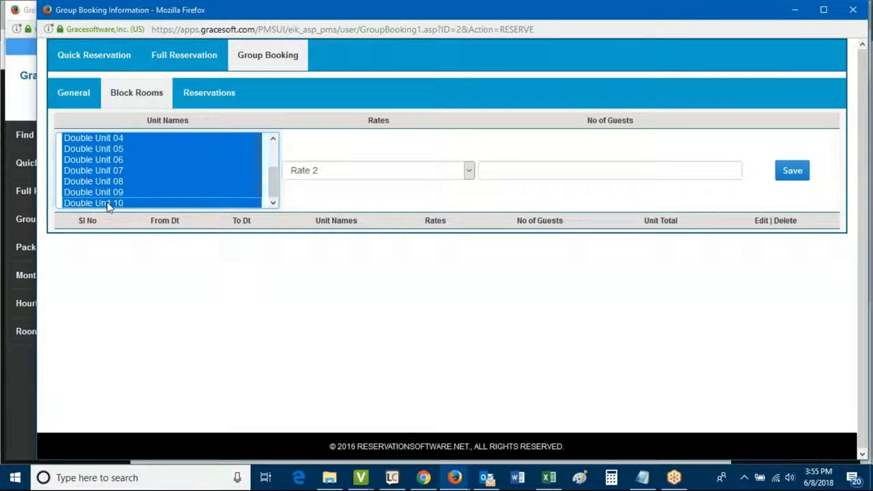
{"action": "scroll", "coordinate": [159, 175], "scroll_direction": "up", "scroll_amount": 3}
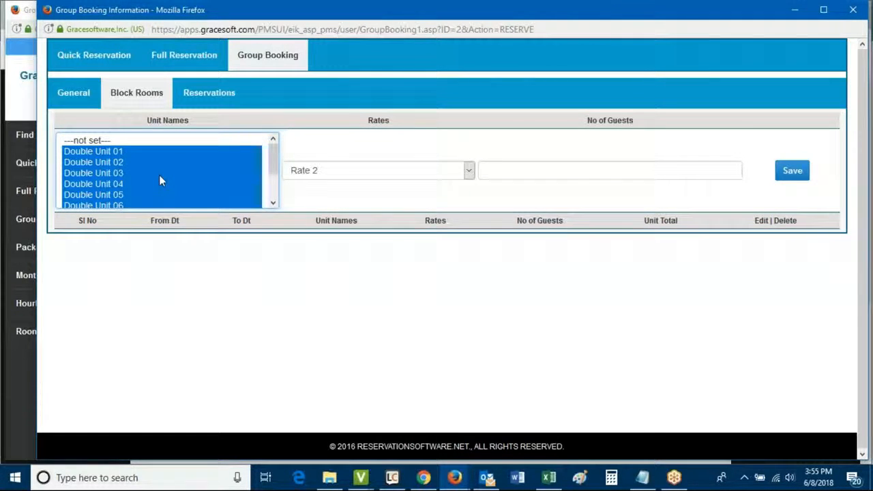
- Select only Double Unit 01, Double Unit 03, Double Unit 05 and Double Unit 08 as the units for the group block
{"action": "left_click", "coordinate": [135, 151]}
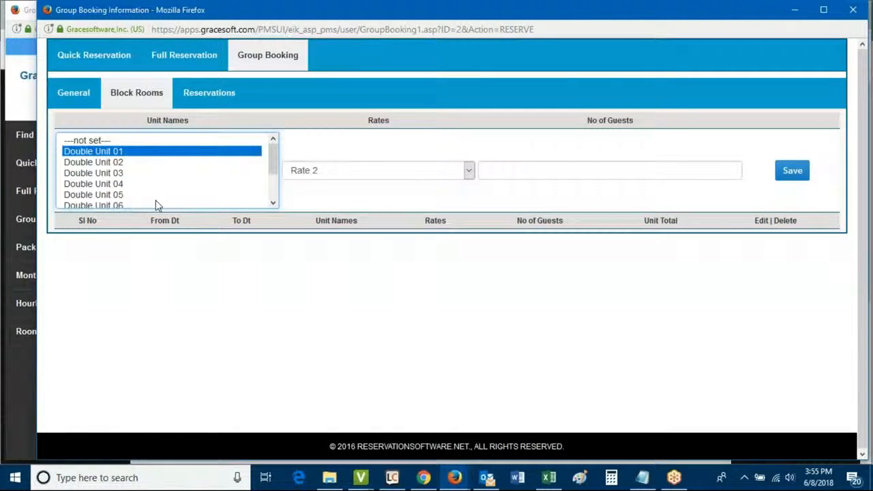
{"action": "left_click", "coordinate": [112, 174], "text": "ctrl"}
{"action": "left_click", "coordinate": [118, 196]}
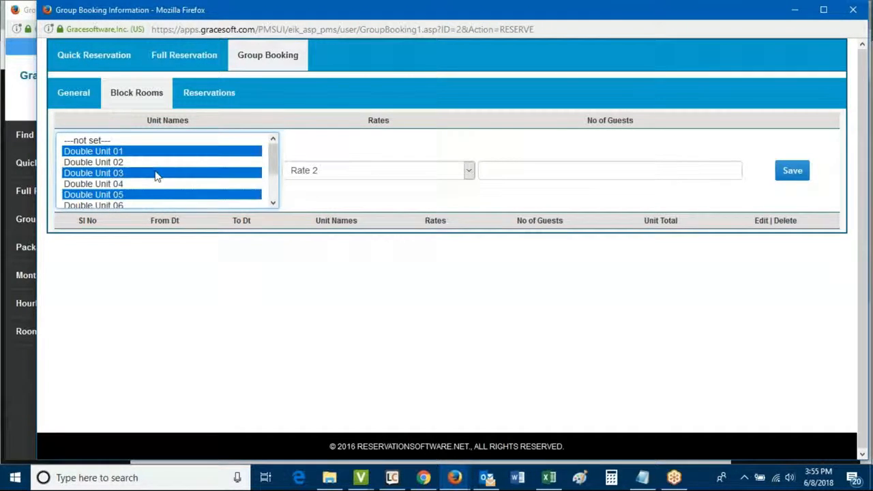
{"action": "scroll", "coordinate": [146, 177], "scroll_direction": "down", "scroll_amount": 2}
{"action": "left_click", "coordinate": [126, 182], "text": "ctrl"}
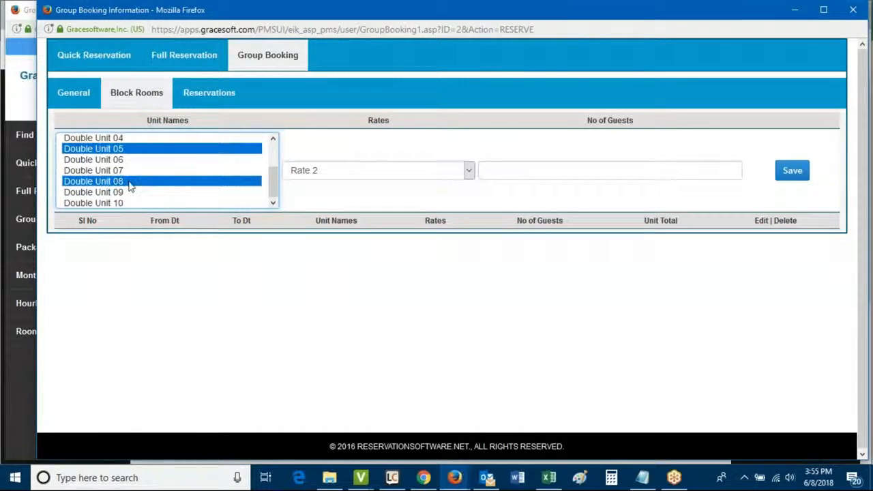
- Block the selected units at the Group Rate with 2 guests, then save and close the group booking
{"action": "left_click", "coordinate": [330, 177]}
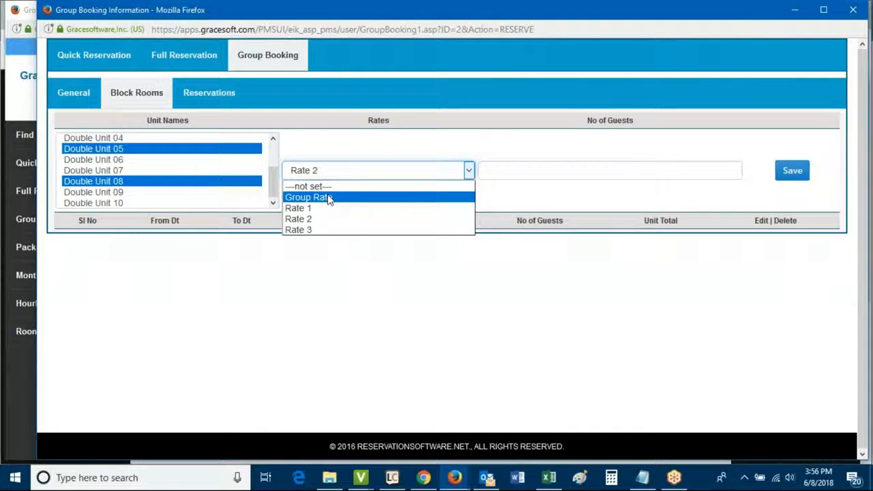
{"action": "left_click", "coordinate": [330, 198]}
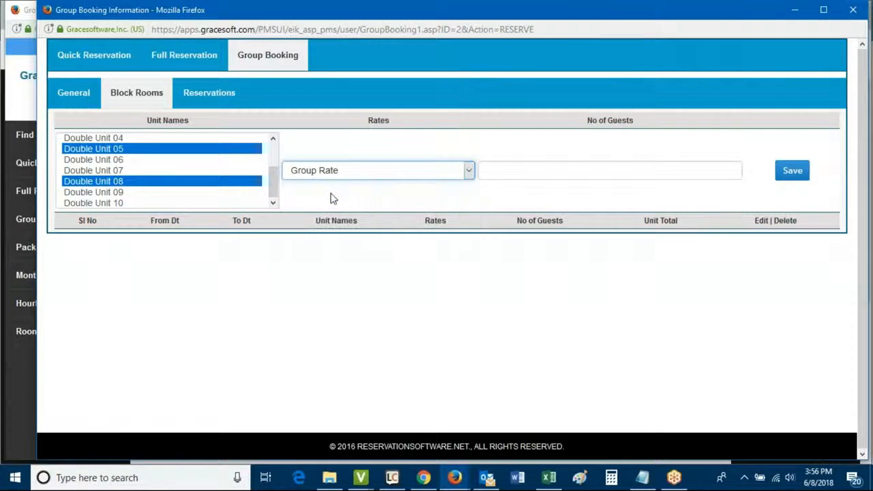
{"action": "left_click", "coordinate": [501, 172]}
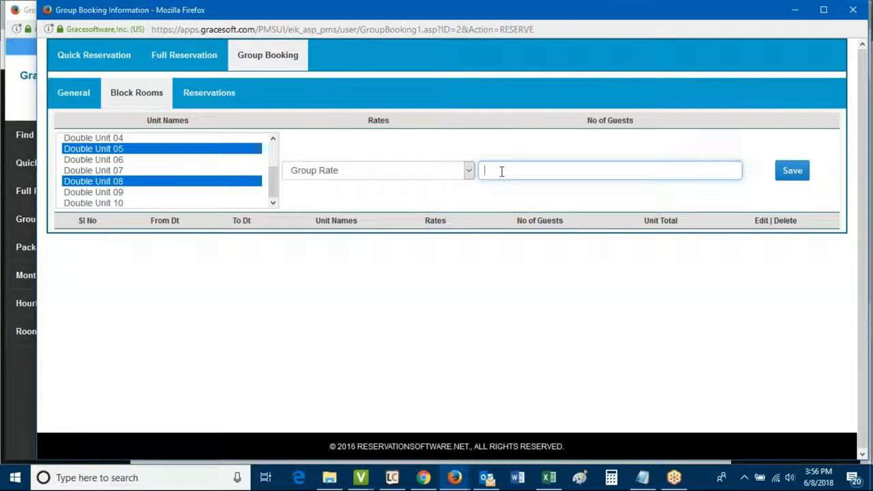
{"action": "type", "text": "2"}
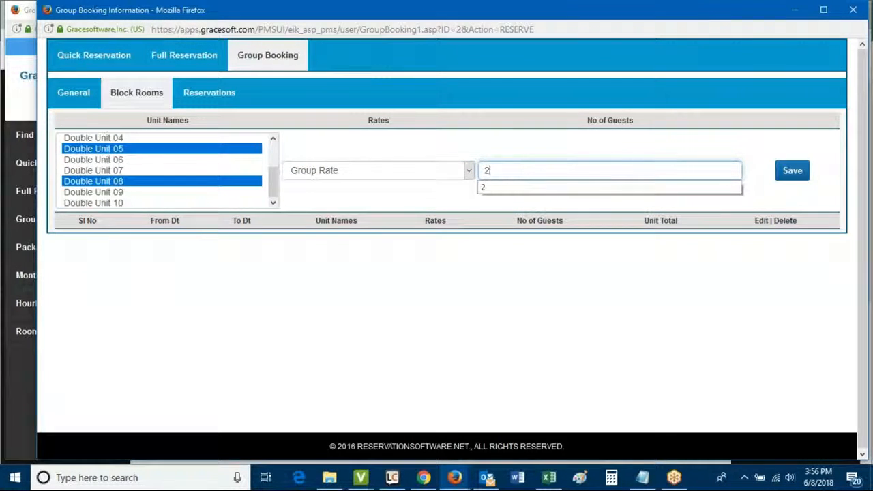
{"action": "left_click", "coordinate": [795, 174]}
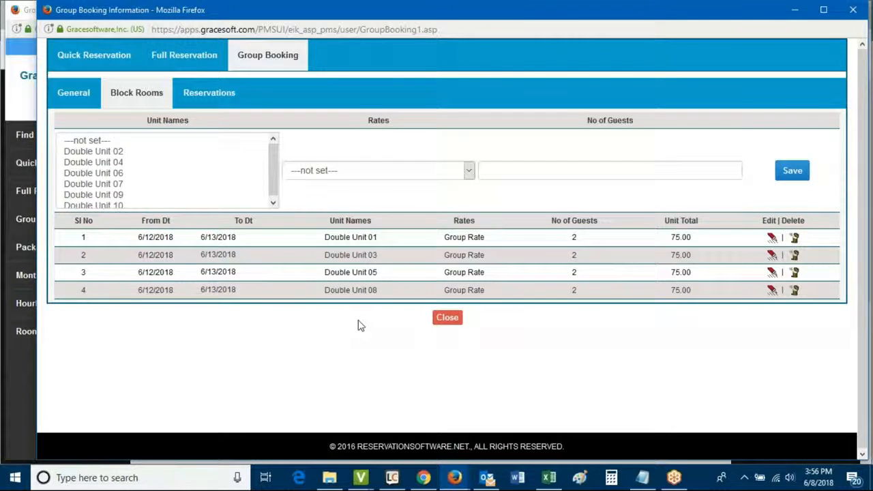
{"action": "left_click", "coordinate": [446, 319]}
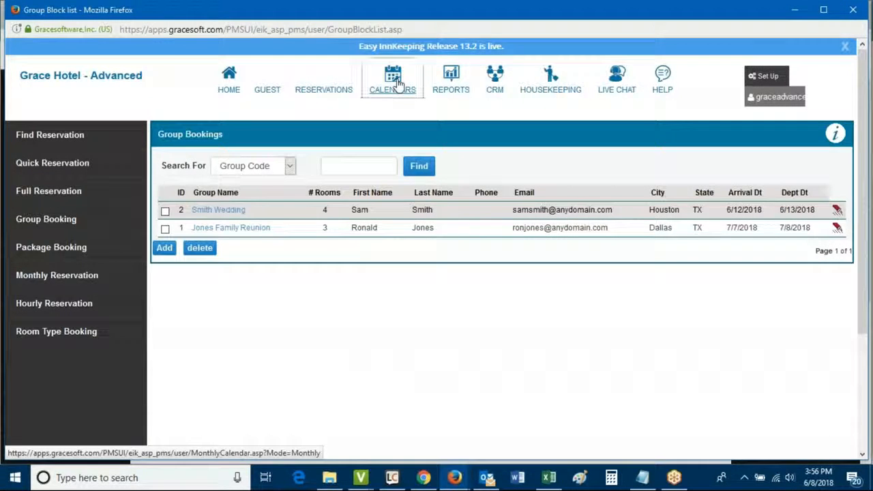
- Open the Smith Wedding booking from its June 12 block on the monthly calendar and add a new reservation under the group
{"action": "left_click", "coordinate": [397, 82]}
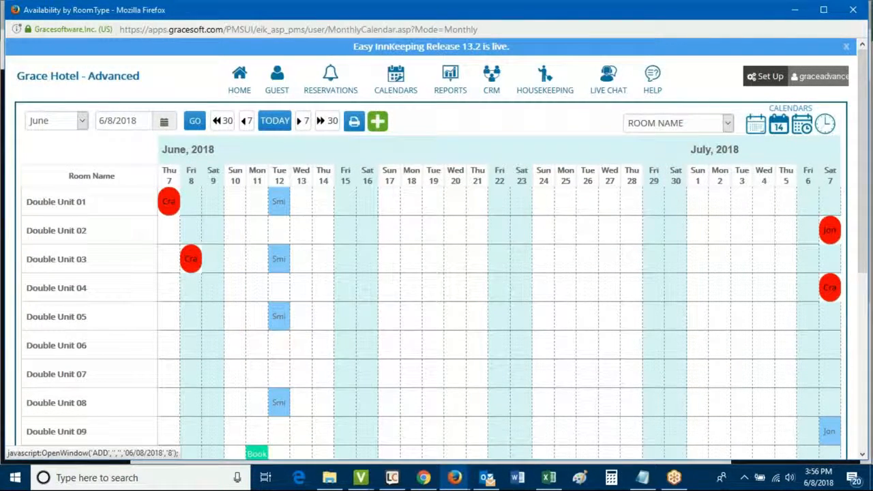
{"action": "left_click", "coordinate": [279, 231]}
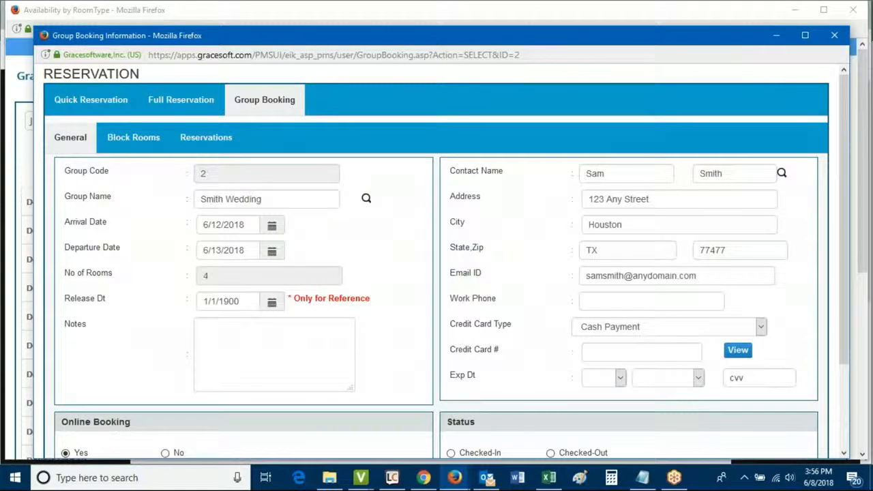
{"action": "left_click", "coordinate": [198, 138]}
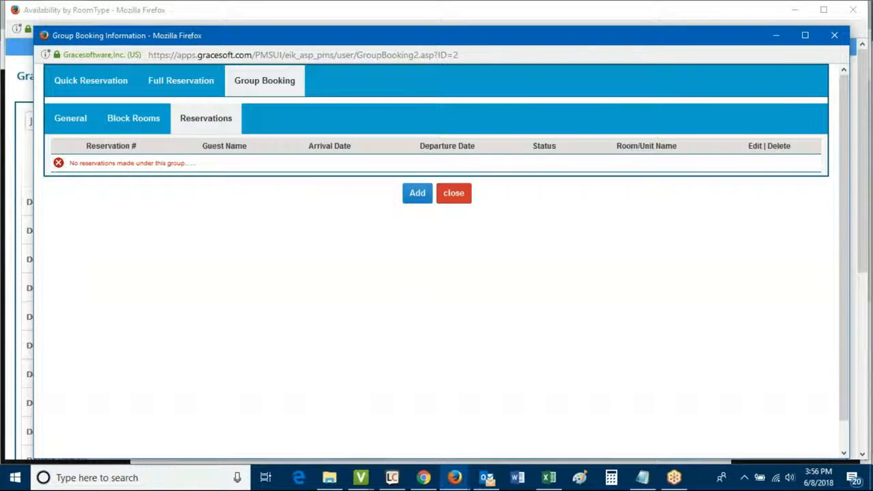
{"action": "left_click", "coordinate": [416, 194]}
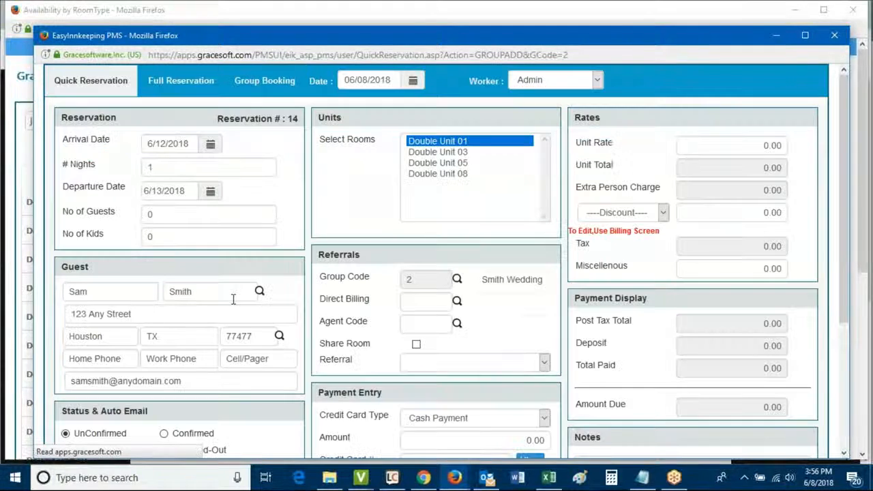
- Save and close the group reservation for Double Unit 01 with the prefilled guest details
{"action": "double_click", "coordinate": [93, 291]}
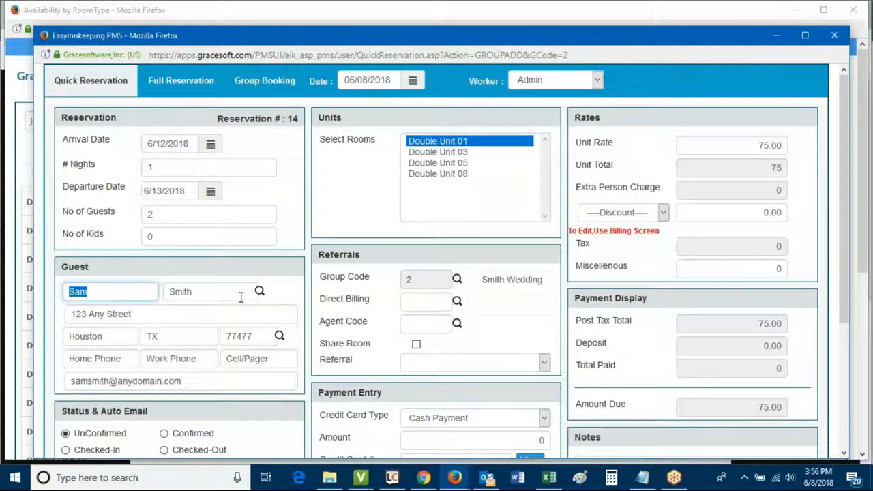
{"action": "double_click", "coordinate": [244, 293]}
{"action": "scroll", "coordinate": [326, 264], "scroll_direction": "down", "scroll_amount": 3}
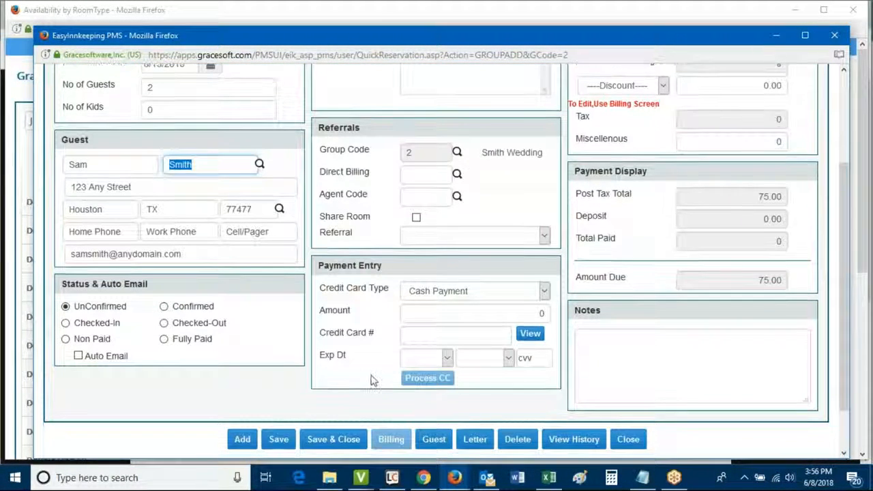
{"action": "left_click", "coordinate": [330, 440]}
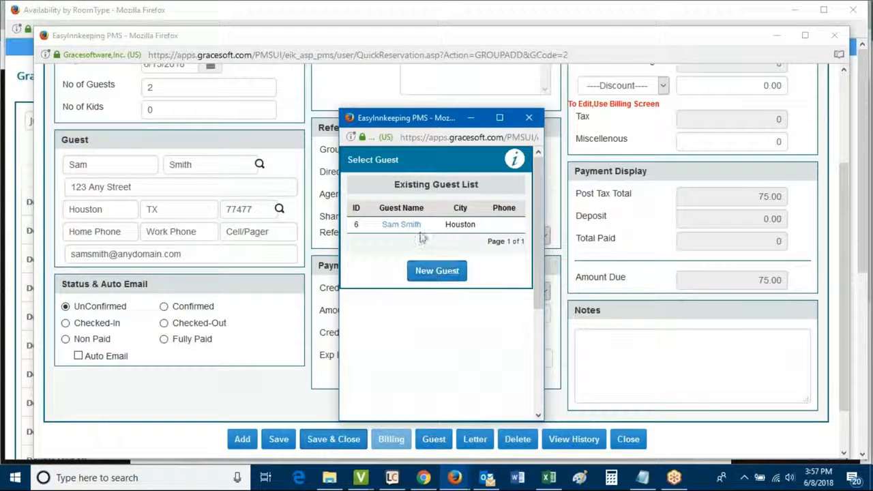
{"action": "left_click", "coordinate": [530, 119]}
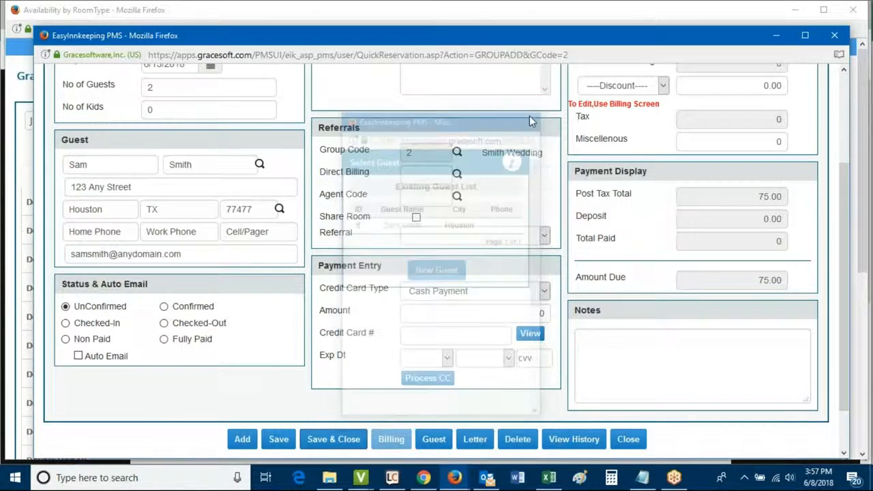
{"action": "left_click", "coordinate": [339, 444]}
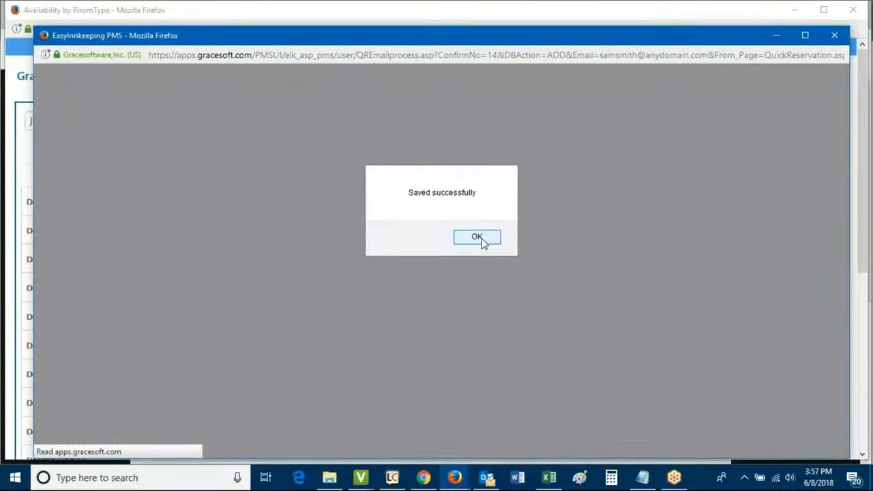
{"action": "left_click", "coordinate": [482, 239]}
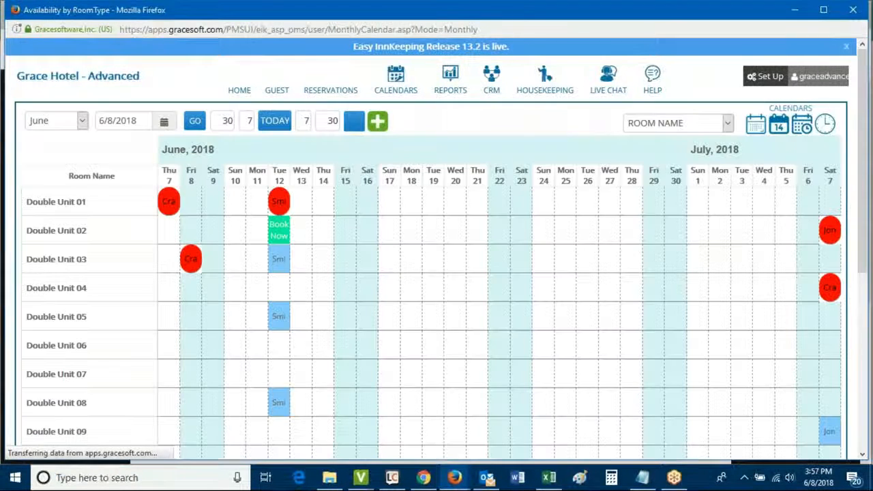
{"action": "mouse_move", "coordinate": [280, 204]}
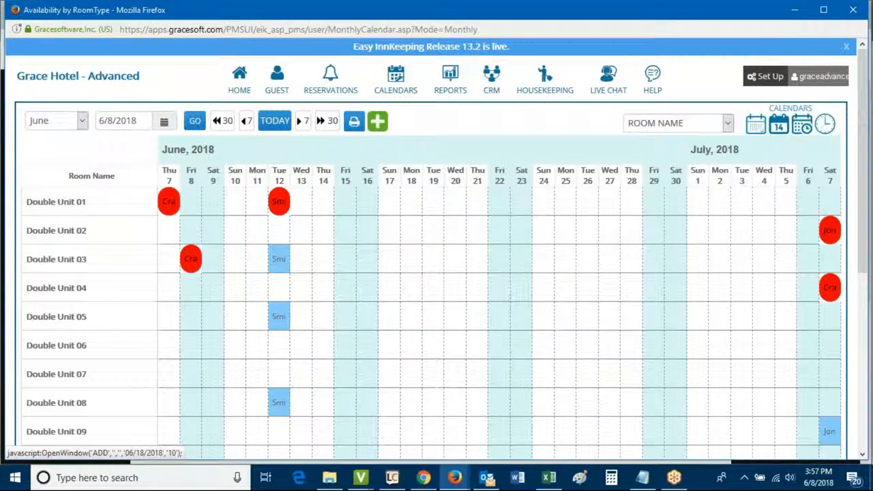
- Switch to the hotel's online reservations page and search for rooms with the group code 2 - Smith Wedding
{"action": "mouse_move", "coordinate": [456, 481]}
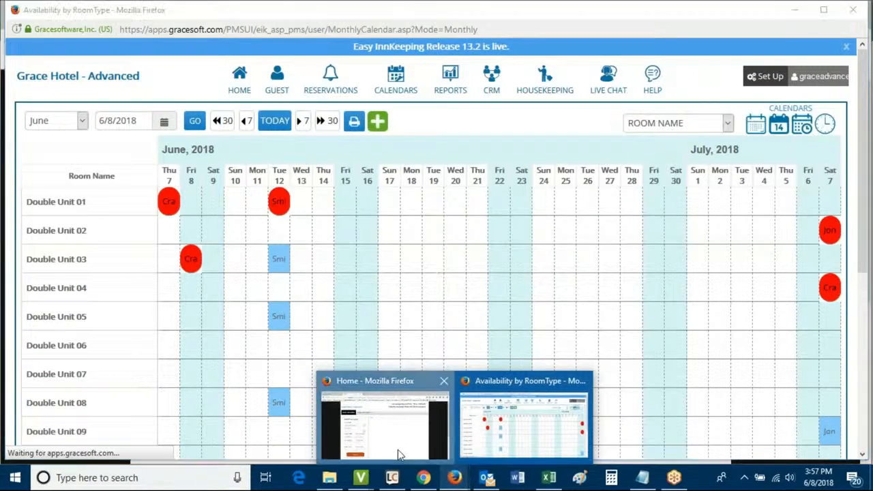
{"action": "left_click", "coordinate": [400, 451]}
{"action": "left_click", "coordinate": [347, 41]}
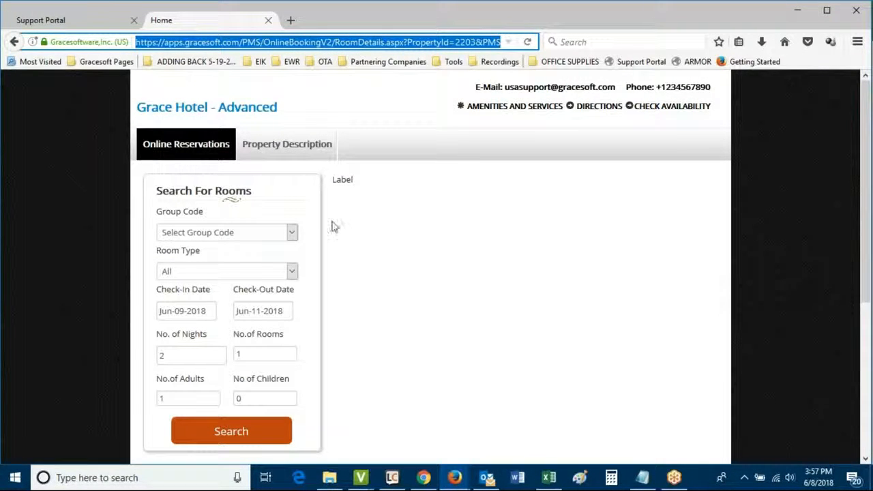
{"action": "left_click_drag", "start_coordinate": [154, 217], "coordinate": [206, 215]}
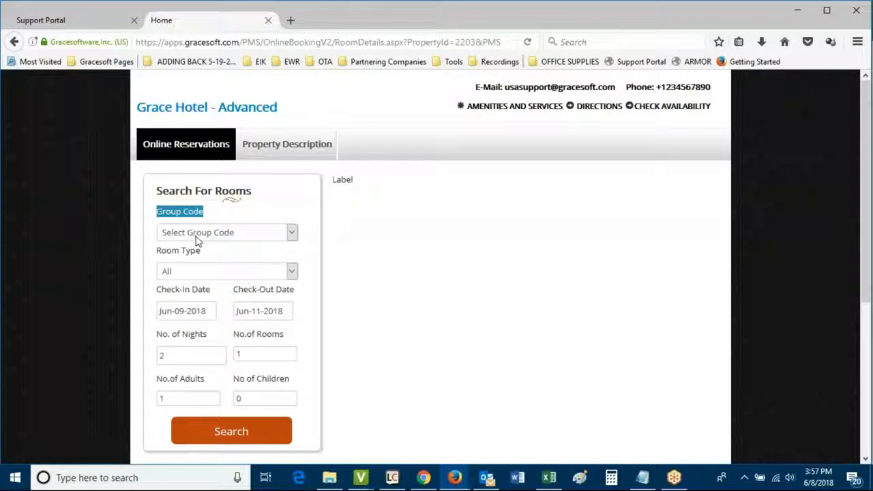
{"action": "left_click", "coordinate": [198, 239]}
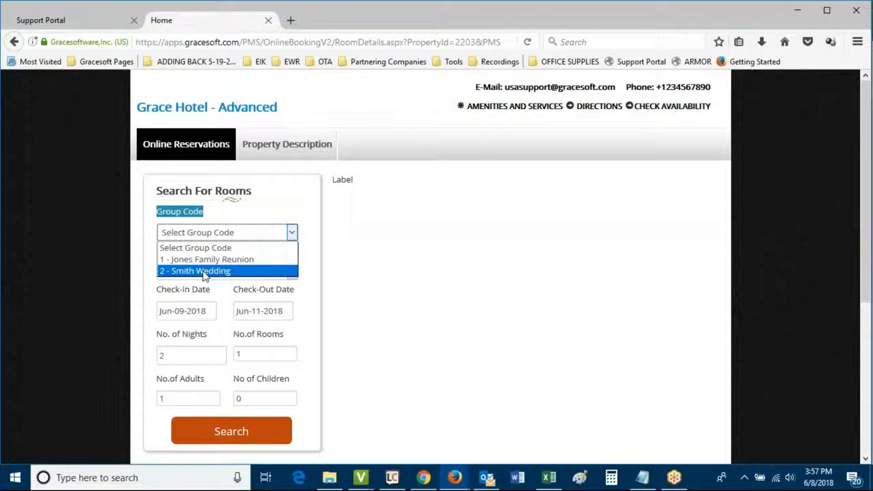
{"action": "left_click", "coordinate": [204, 273]}
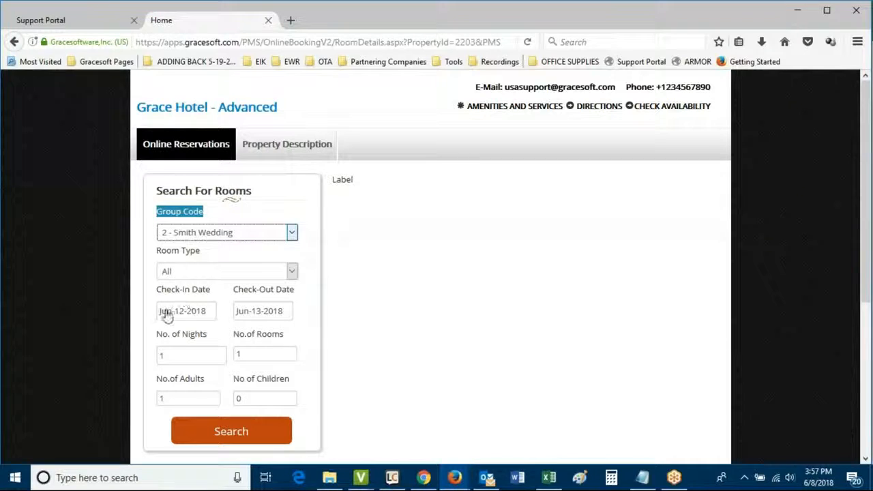
{"action": "left_click", "coordinate": [230, 433]}
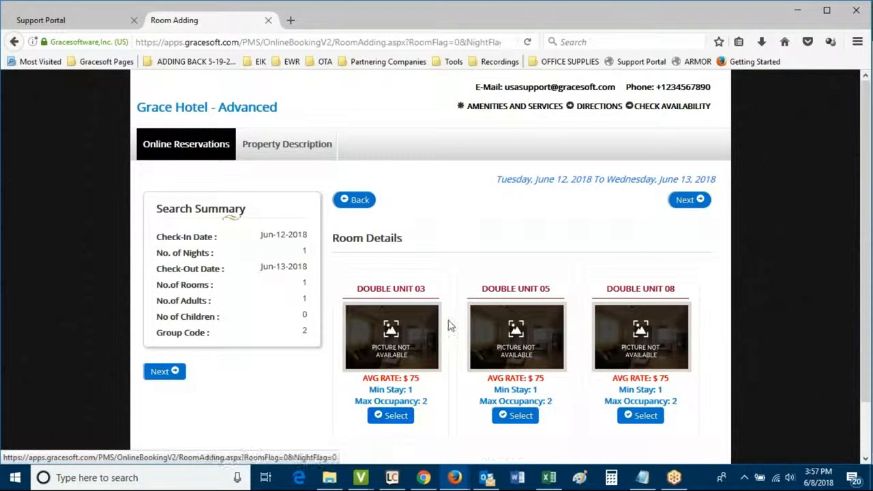
- Select Double Unit 03 for the online group reservation and continue to the policy review
{"action": "left_click", "coordinate": [394, 416]}
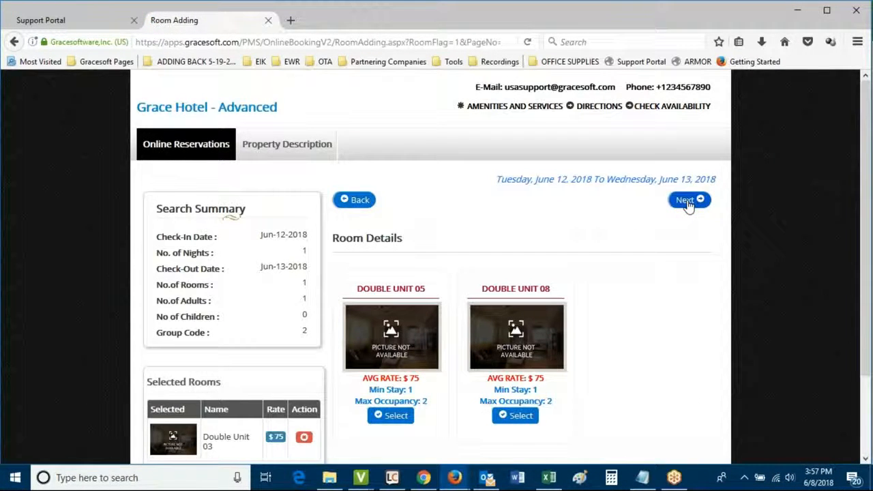
{"action": "left_click", "coordinate": [687, 202]}
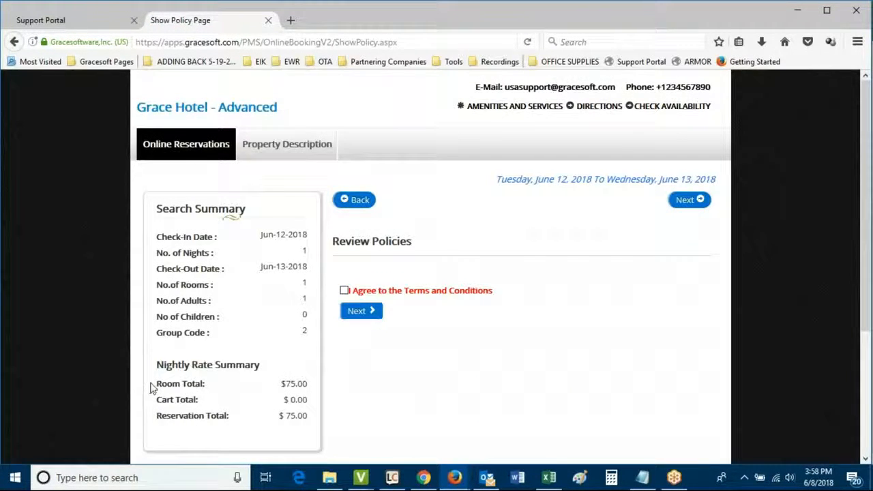
- Review the nightly rate summary, accept the terms and conditions, and continue to the guest registration form
{"action": "left_click_drag", "start_coordinate": [152, 388], "coordinate": [230, 387]}
{"action": "left_click", "coordinate": [195, 422]}
{"action": "left_click_drag", "start_coordinate": [158, 415], "coordinate": [213, 416]}
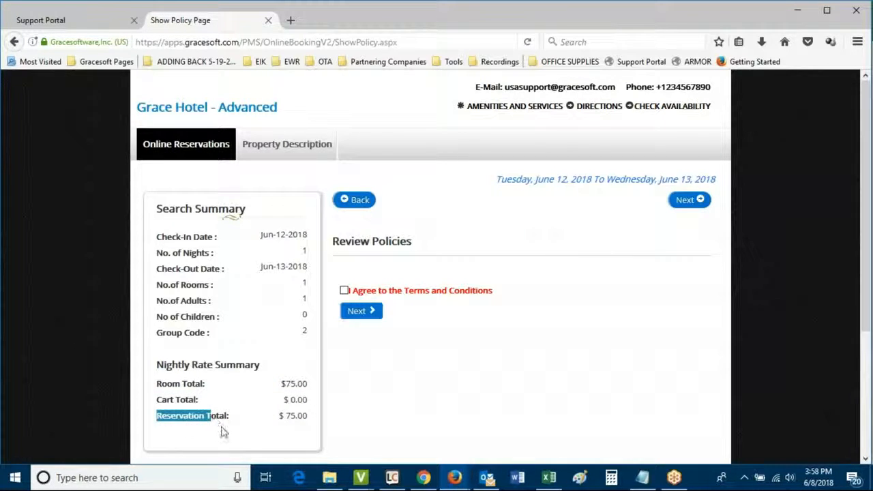
{"action": "left_click", "coordinate": [143, 406]}
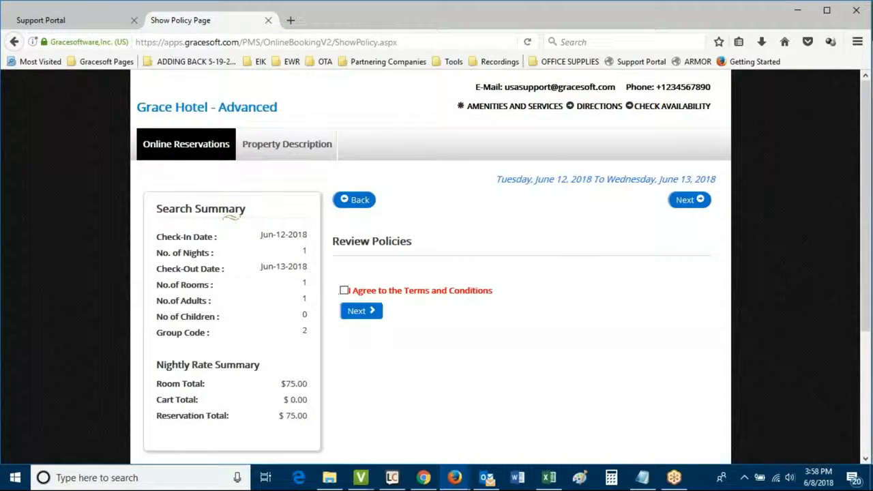
{"action": "left_click", "coordinate": [344, 290]}
{"action": "left_click", "coordinate": [361, 311]}
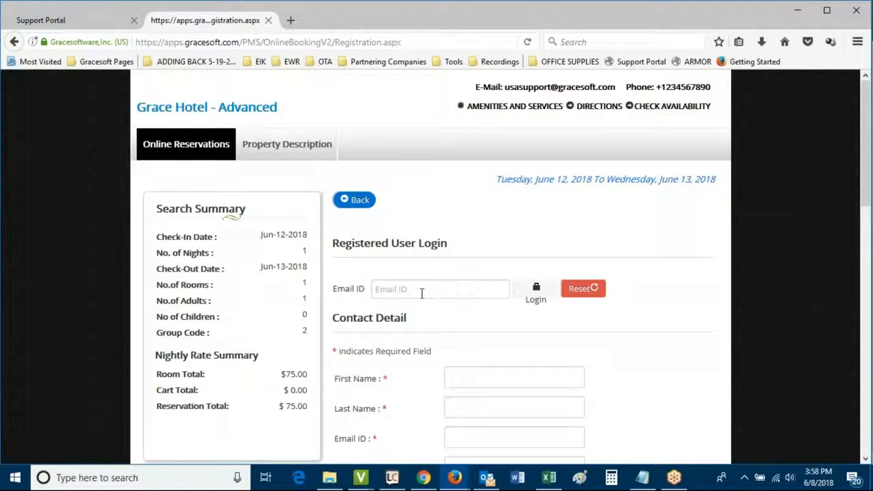
- Log in as a registered guest with the guest's e-mail to fill in the contact details
{"action": "left_click", "coordinate": [422, 292]}
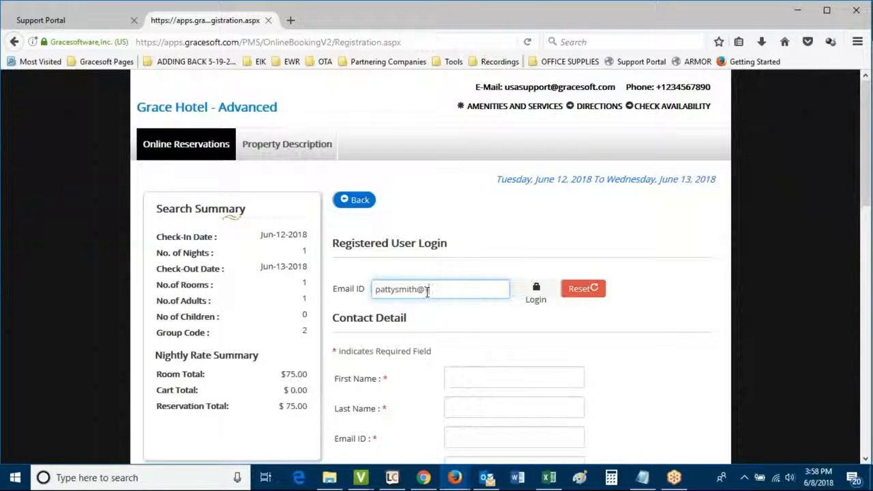
{"action": "type", "text": "to"}
{"action": "left_click", "coordinate": [530, 293]}
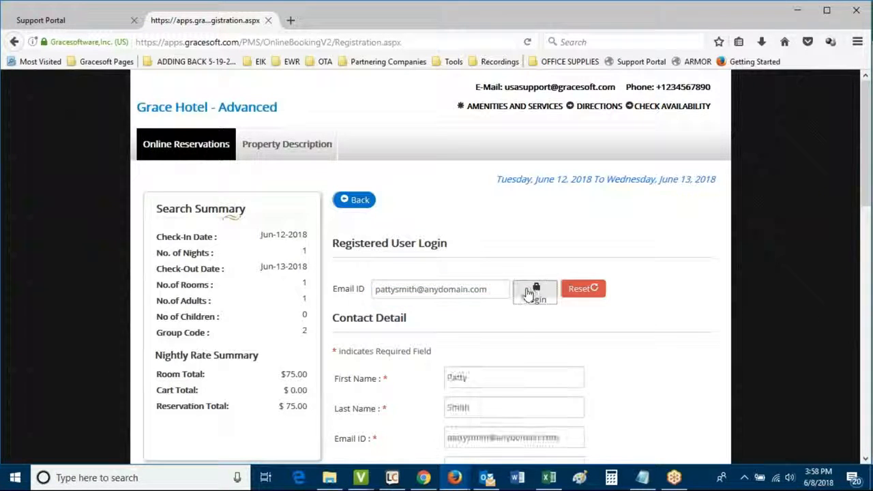
- Check the prefilled contact and billing fields, and finish the online reservation for Double Unit 03
{"action": "scroll", "coordinate": [409, 347], "scroll_direction": "down", "scroll_amount": 3}
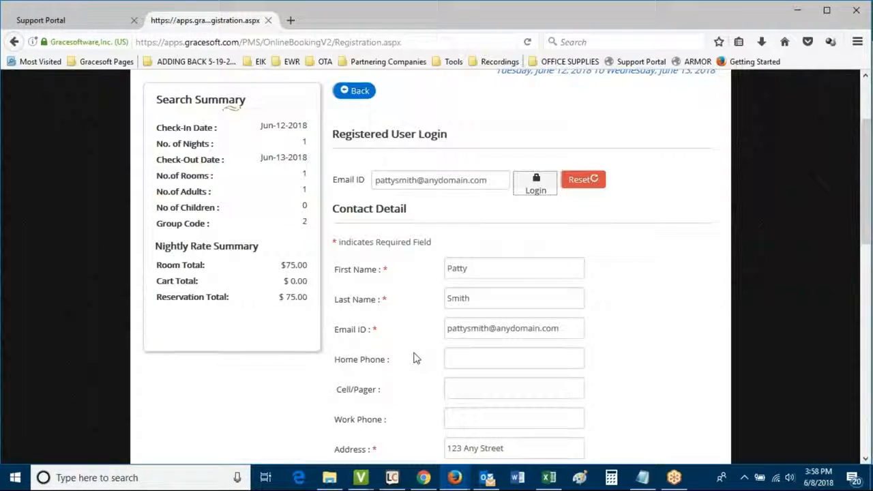
{"action": "scroll", "coordinate": [438, 307], "scroll_direction": "down", "scroll_amount": 3}
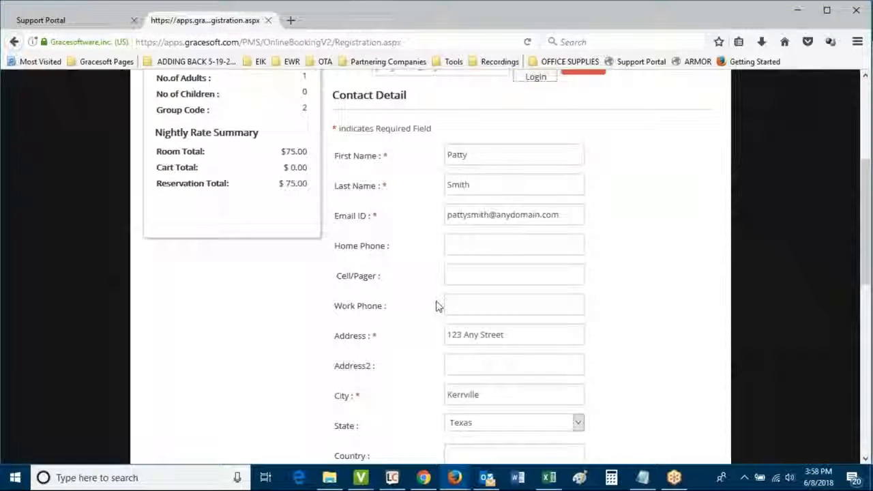
{"action": "scroll", "coordinate": [439, 308], "scroll_direction": "down", "scroll_amount": 12}
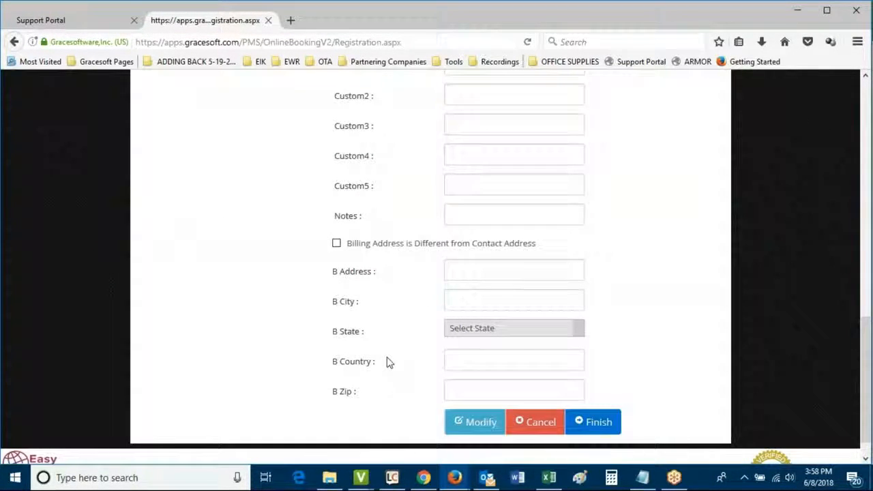
{"action": "scroll", "coordinate": [386, 362], "scroll_direction": "up", "scroll_amount": 16}
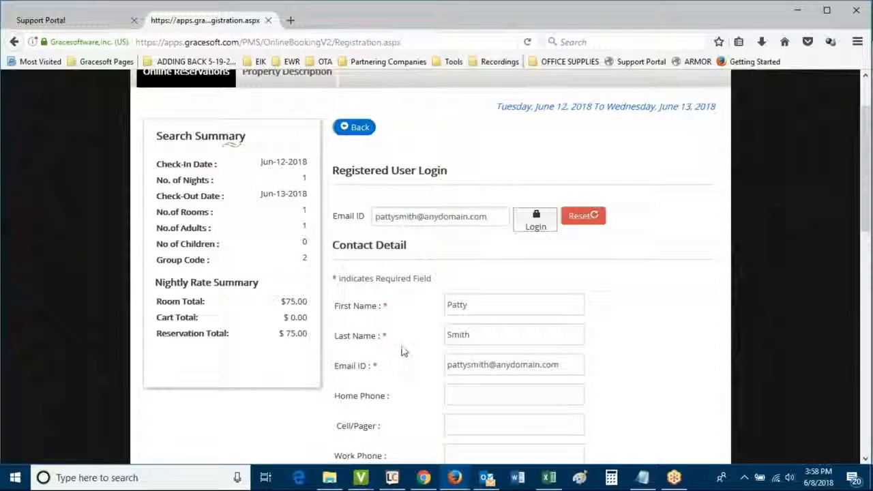
{"action": "scroll", "coordinate": [406, 355], "scroll_direction": "down", "scroll_amount": 15}
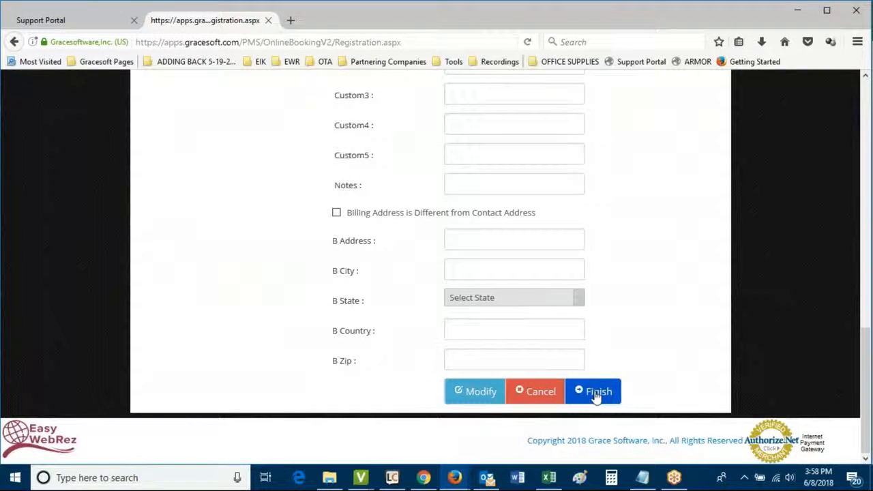
{"action": "scroll", "coordinate": [285, 232], "scroll_direction": "up", "scroll_amount": 3}
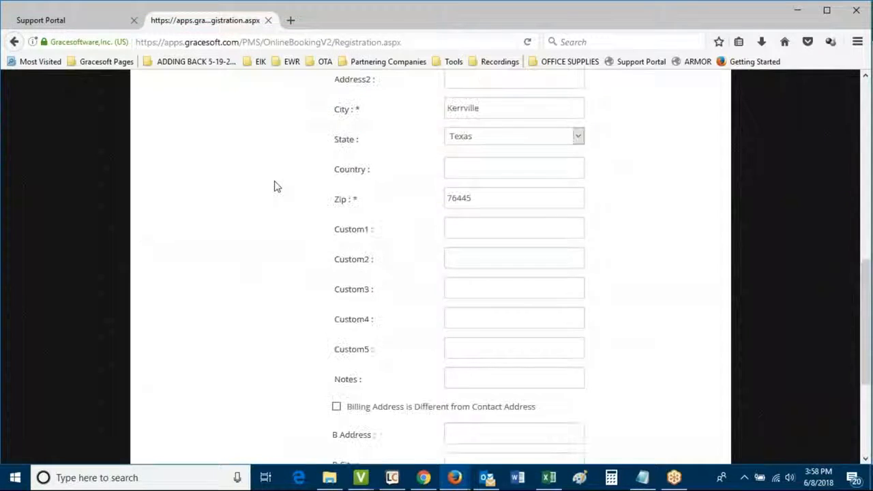
{"action": "scroll", "coordinate": [273, 188], "scroll_direction": "up", "scroll_amount": 4}
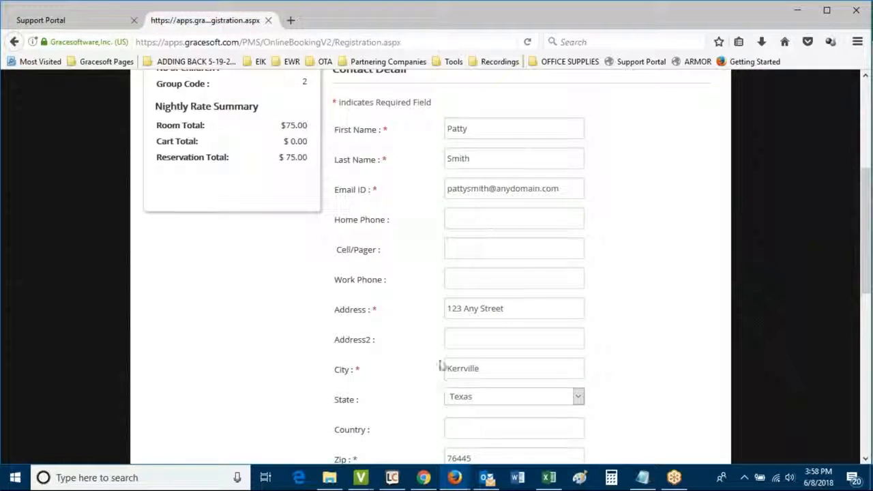
{"action": "scroll", "coordinate": [430, 382], "scroll_direction": "down", "scroll_amount": 10}
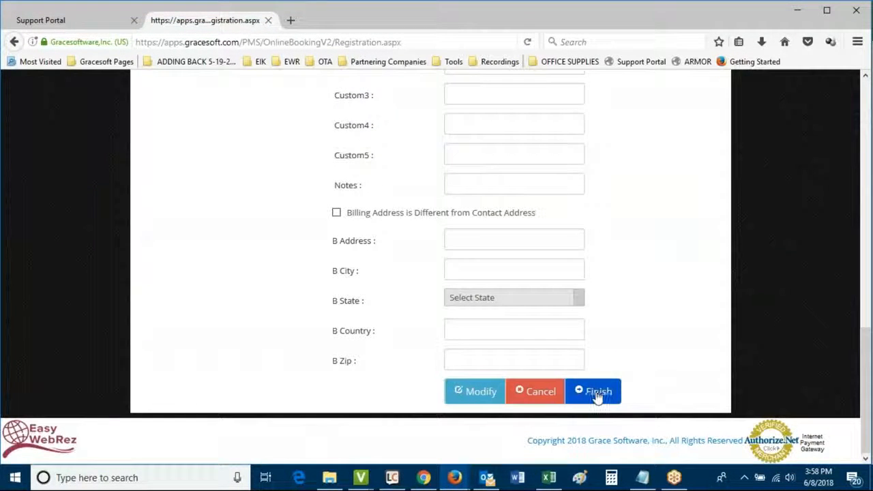
{"action": "left_click", "coordinate": [597, 391]}
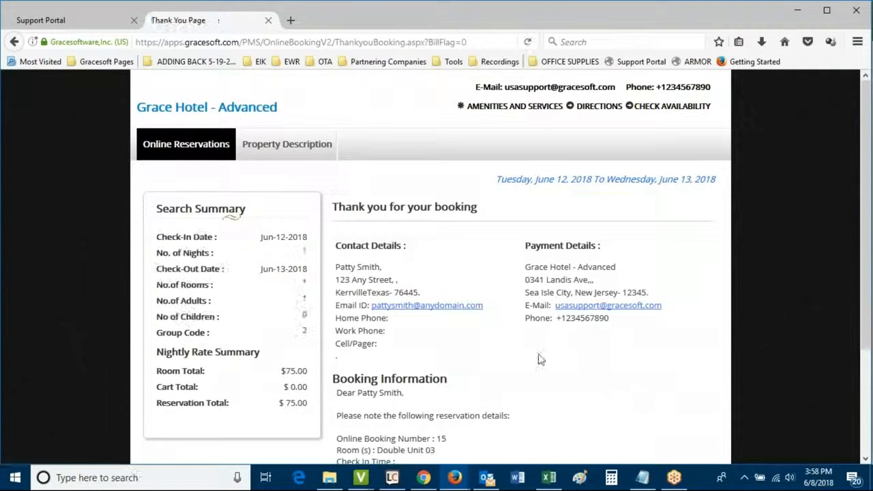
- Review the contact details and booking information on the confirmation page, and close the online booking page
{"action": "left_click_drag", "start_coordinate": [332, 209], "coordinate": [472, 265]}
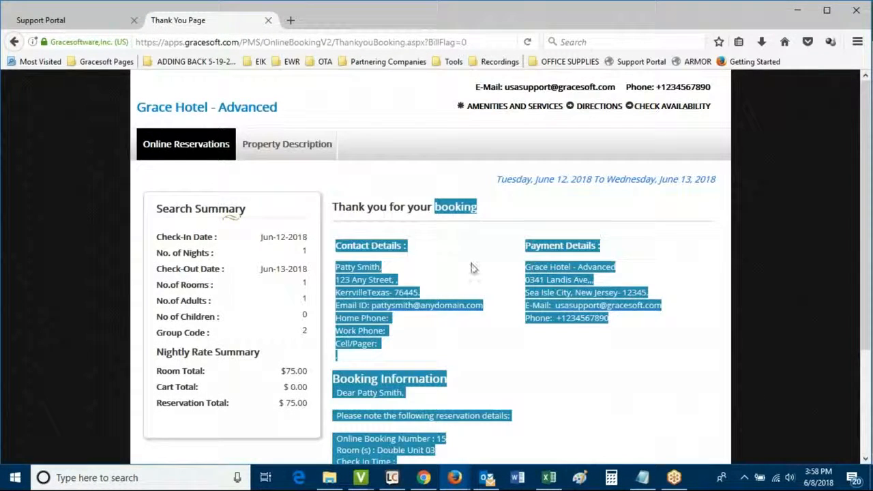
{"action": "left_click", "coordinate": [472, 265]}
{"action": "scroll", "coordinate": [522, 395], "scroll_direction": "down", "scroll_amount": 3}
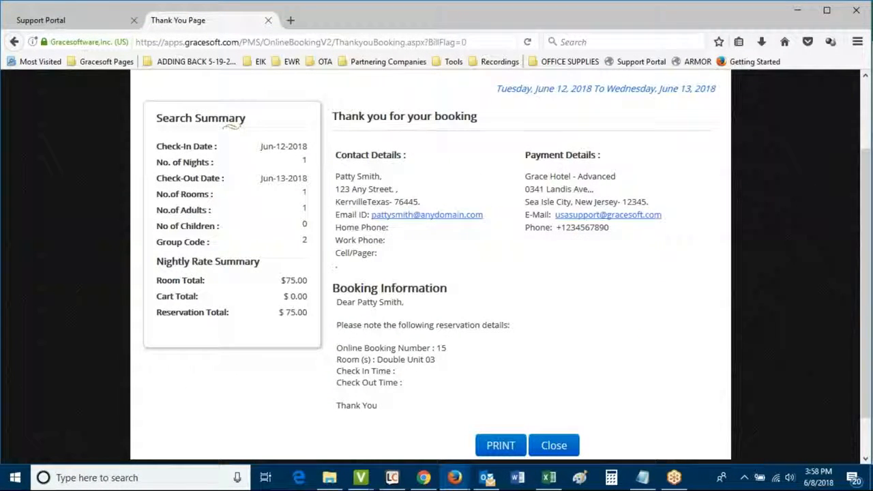
{"action": "left_click", "coordinate": [268, 21]}
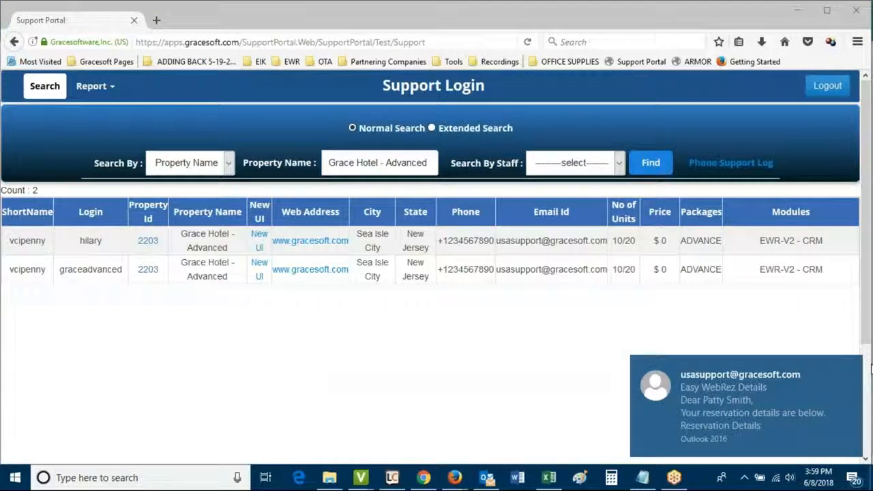
- Return to the monthly calendar and check the June 12 reservation details for Double Unit 01 and Double Unit 03
{"action": "left_click", "coordinate": [853, 369]}
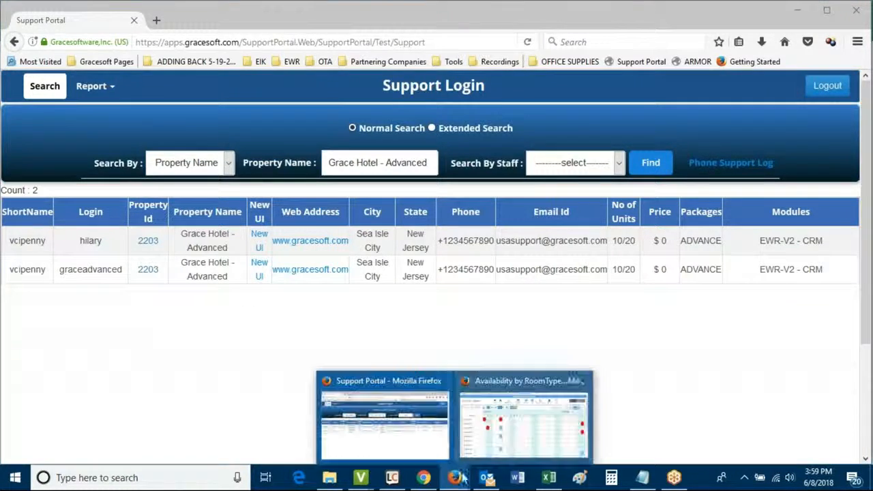
{"action": "mouse_move", "coordinate": [454, 477]}
{"action": "left_click", "coordinate": [508, 444]}
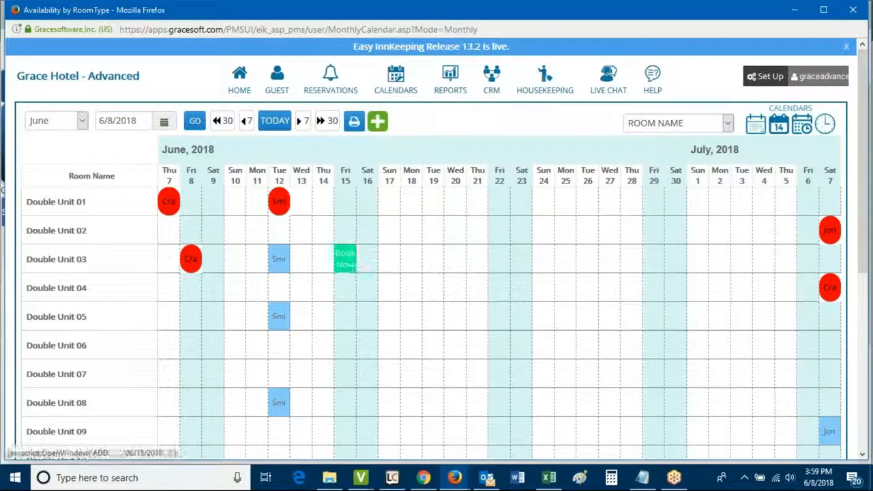
{"action": "left_click", "coordinate": [345, 259]}
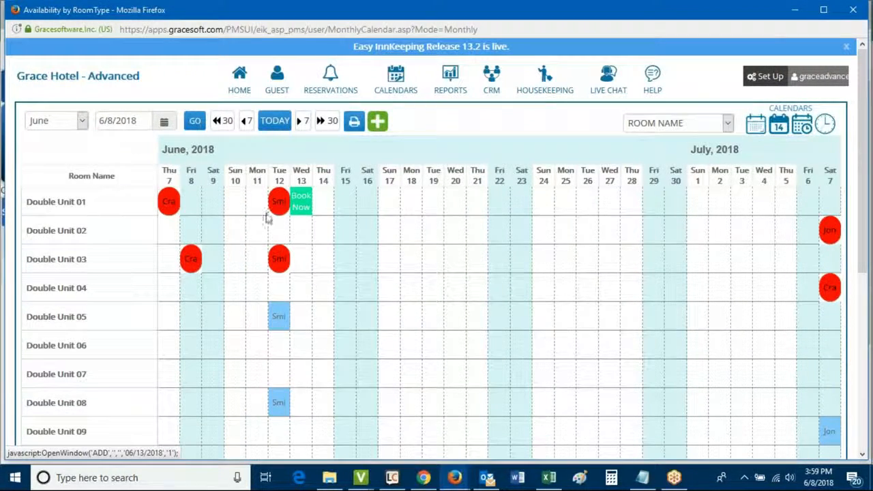
{"action": "mouse_move", "coordinate": [278, 207]}
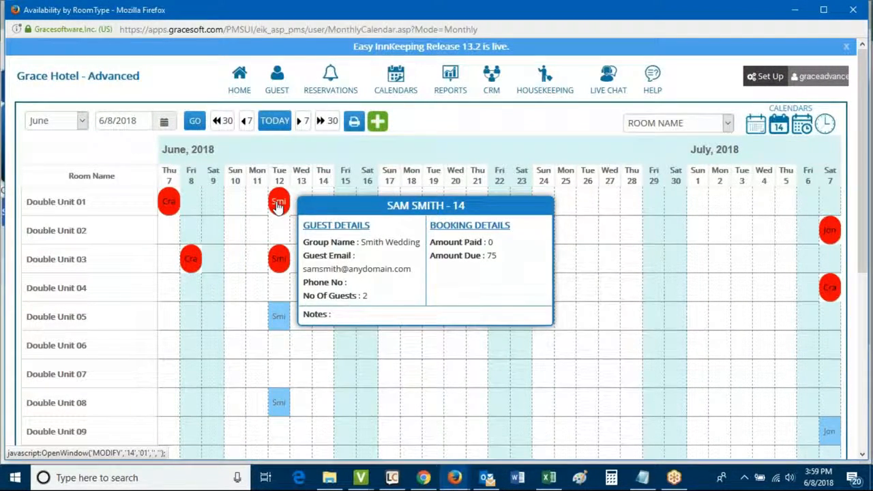
{"action": "mouse_move", "coordinate": [279, 264]}
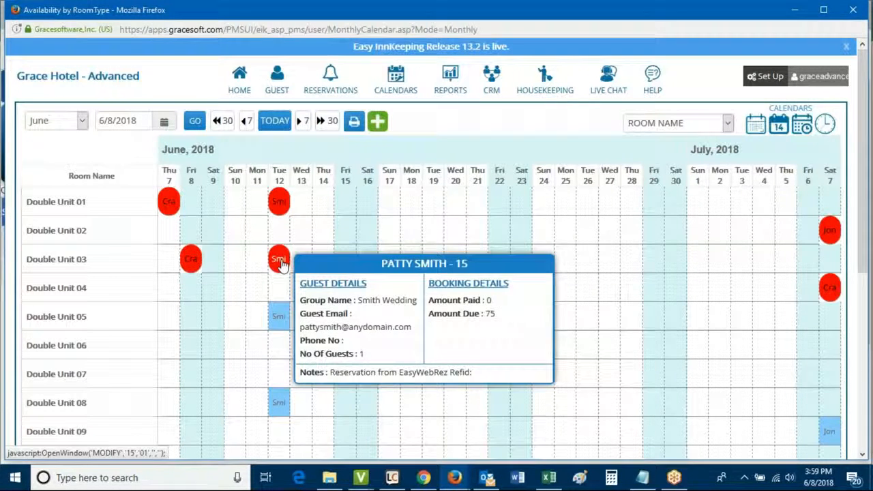
- Open the Smith Wedding group booking from the June 12 reservation in Double Unit 03 and bring up its billing details
{"action": "left_click", "coordinate": [282, 262]}
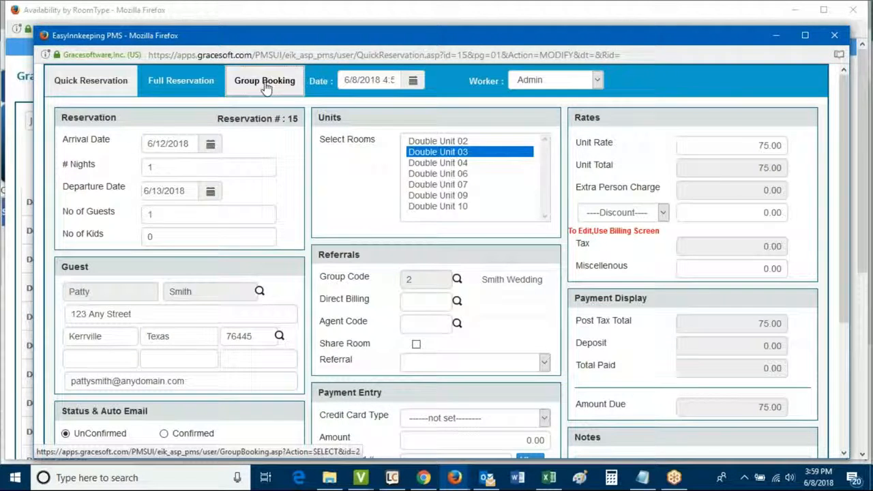
{"action": "left_click", "coordinate": [265, 84]}
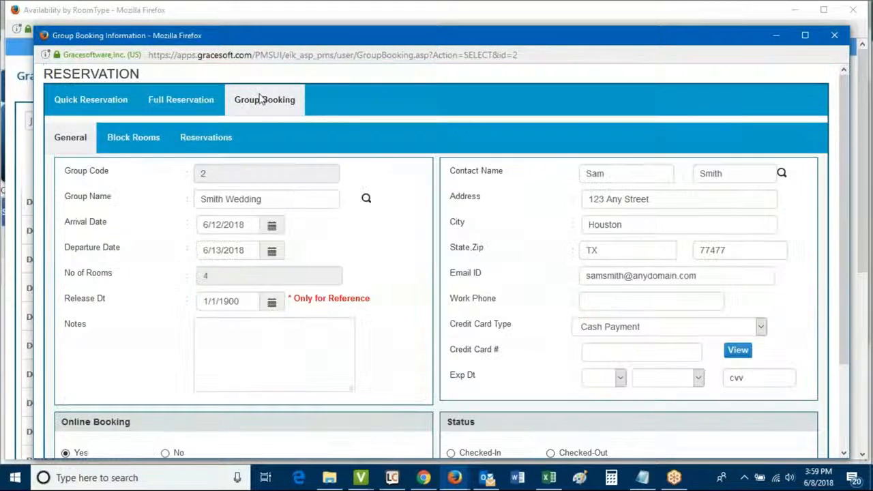
{"action": "scroll", "coordinate": [182, 129], "scroll_direction": "down", "scroll_amount": 3}
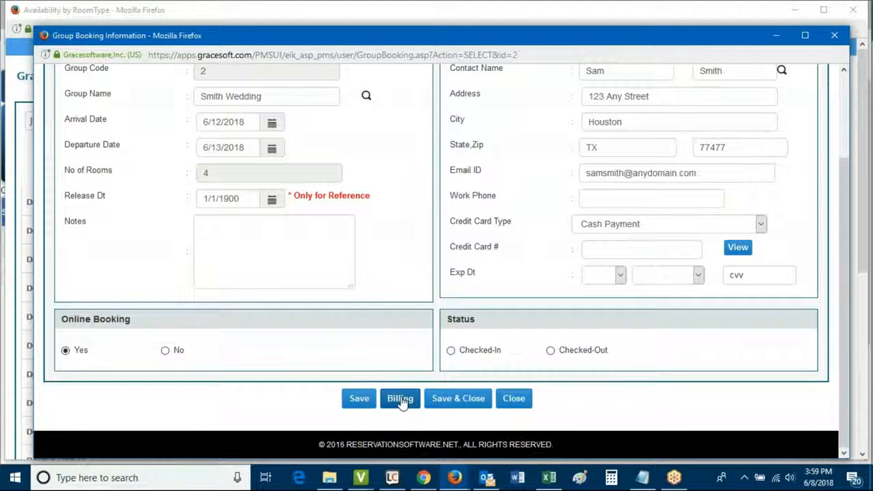
{"action": "scroll", "coordinate": [395, 231], "scroll_direction": "up", "scroll_amount": 1}
{"action": "scroll", "coordinate": [395, 231], "scroll_direction": "up", "scroll_amount": 2}
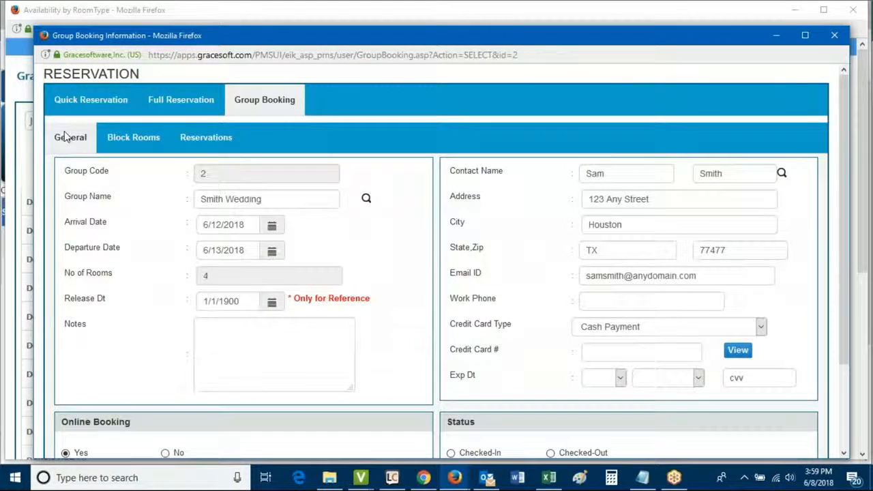
{"action": "scroll", "coordinate": [355, 260], "scroll_direction": "down", "scroll_amount": 3}
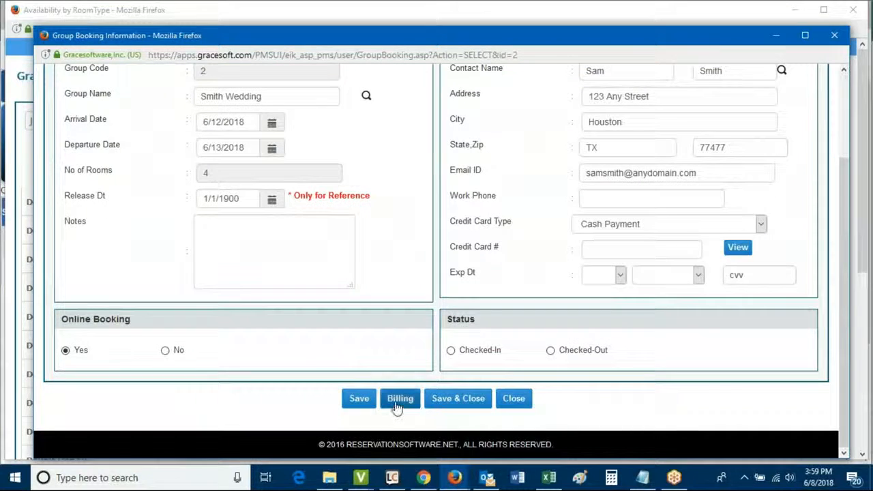
{"action": "left_click", "coordinate": [398, 401]}
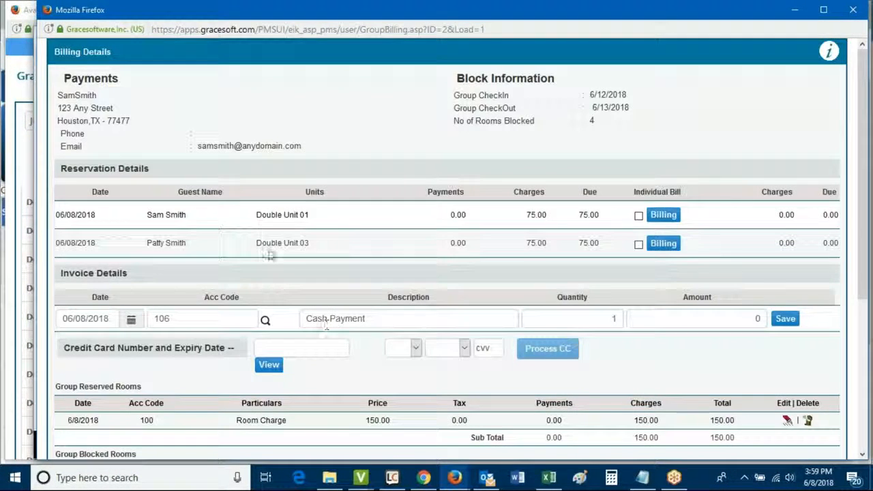
- Examine the group bill's reservation details, reserved room charges, blocked rooms and amount due
{"action": "left_click_drag", "start_coordinate": [54, 222], "coordinate": [286, 292]}
{"action": "scroll", "coordinate": [255, 376], "scroll_direction": "down", "scroll_amount": 2}
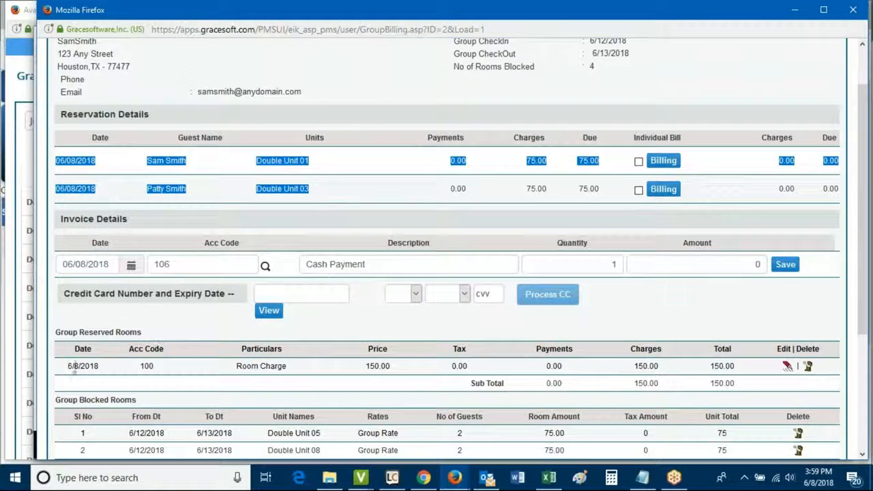
{"action": "left_click_drag", "start_coordinate": [66, 366], "coordinate": [302, 380]}
{"action": "scroll", "coordinate": [293, 390], "scroll_direction": "down", "scroll_amount": 4}
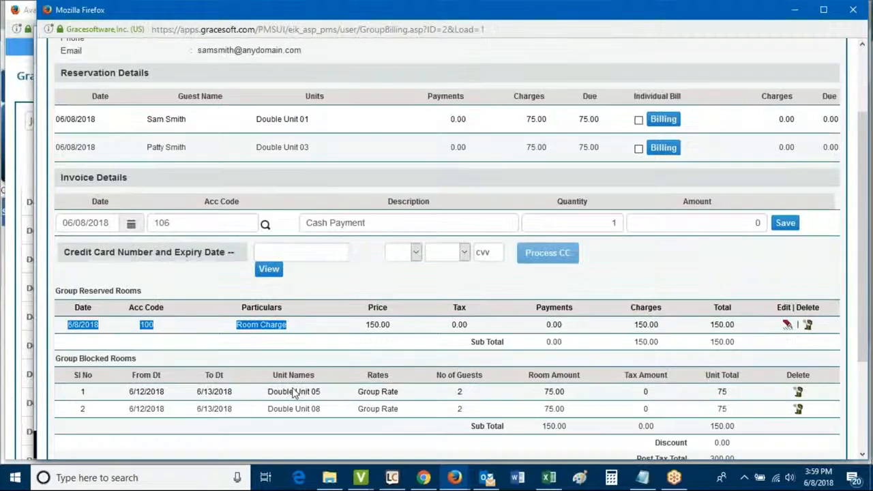
{"action": "left_click_drag", "start_coordinate": [79, 326], "coordinate": [347, 348]}
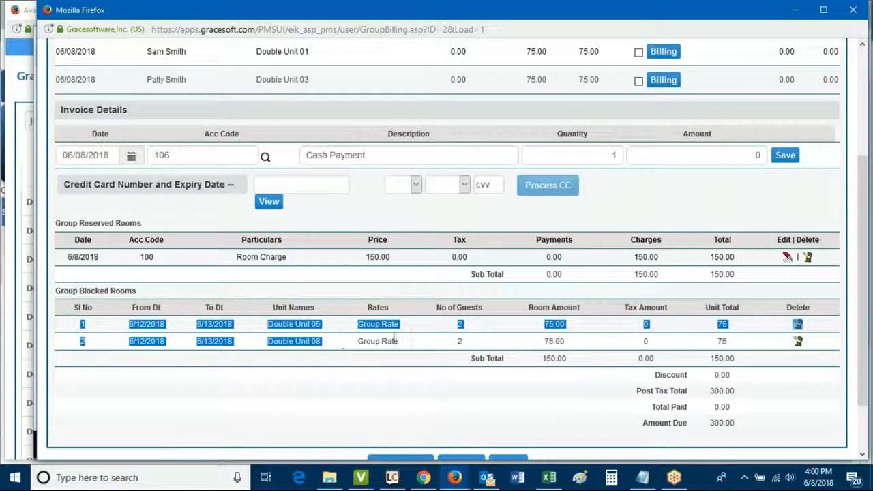
{"action": "left_click", "coordinate": [394, 338]}
{"action": "scroll", "coordinate": [437, 328], "scroll_direction": "up", "scroll_amount": 3}
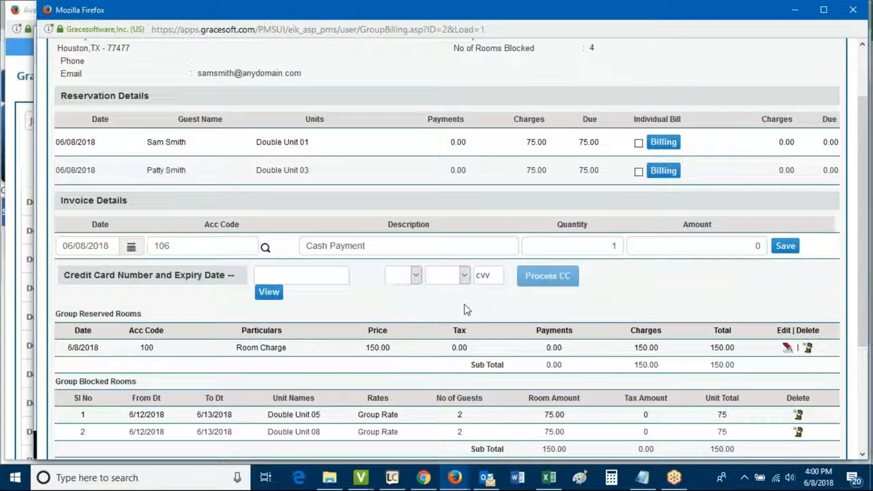
{"action": "scroll", "coordinate": [444, 334], "scroll_direction": "down", "scroll_amount": 3}
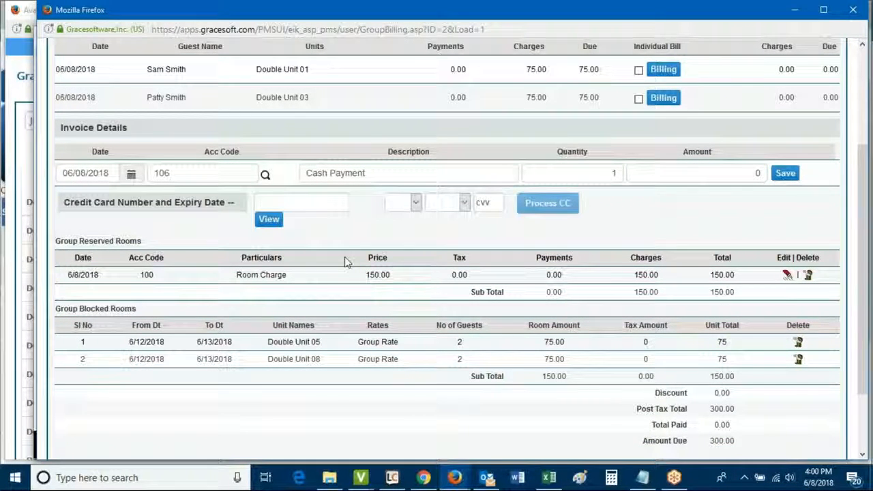
{"action": "scroll", "coordinate": [381, 325], "scroll_direction": "up", "scroll_amount": 1}
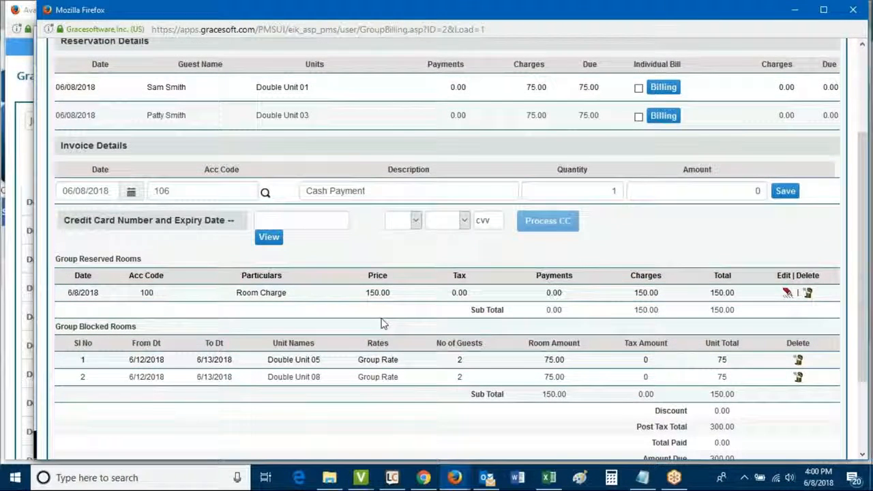
{"action": "scroll", "coordinate": [389, 334], "scroll_direction": "up", "scroll_amount": 3}
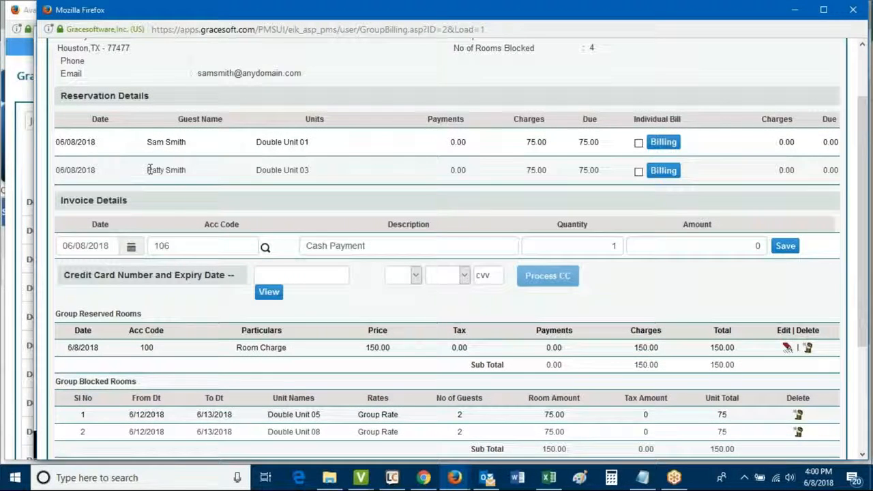
- Switch the Double Unit 03 reservation in the group bill to individual billing and check how its charges are split
{"action": "left_click_drag", "start_coordinate": [148, 170], "coordinate": [195, 176]}
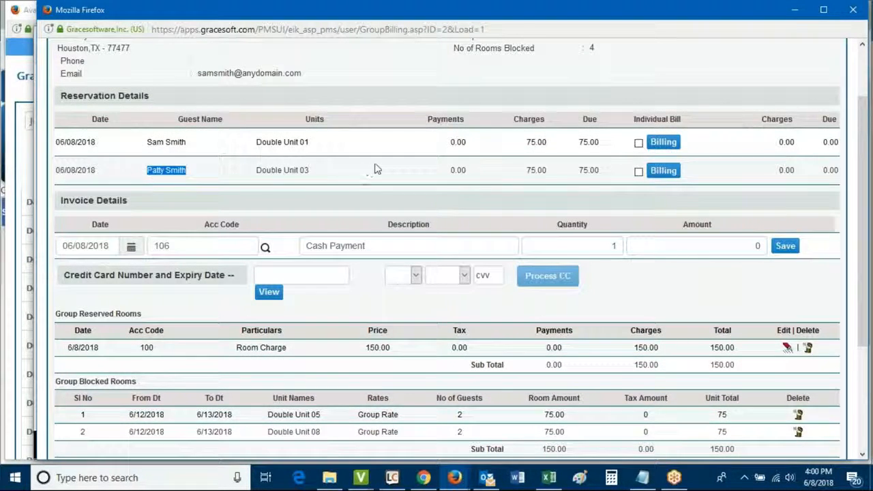
{"action": "left_click", "coordinate": [638, 172]}
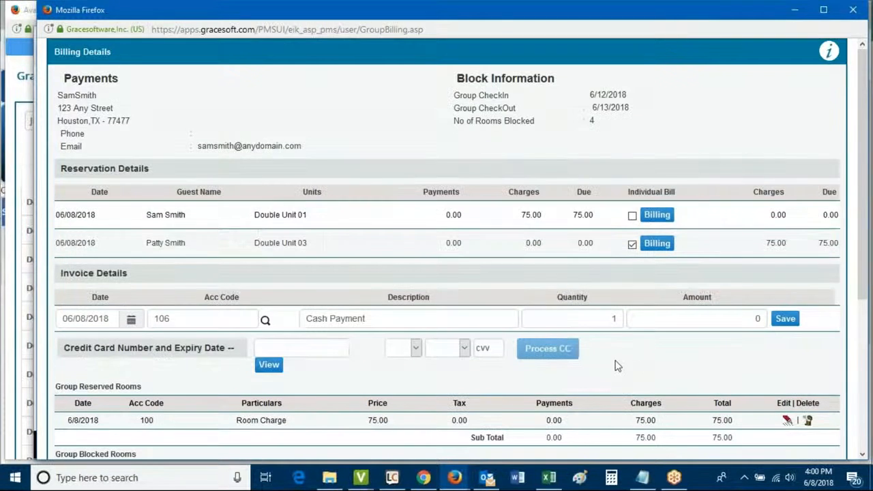
{"action": "left_click_drag", "start_coordinate": [623, 425], "coordinate": [665, 423]}
{"action": "double_click", "coordinate": [776, 243]}
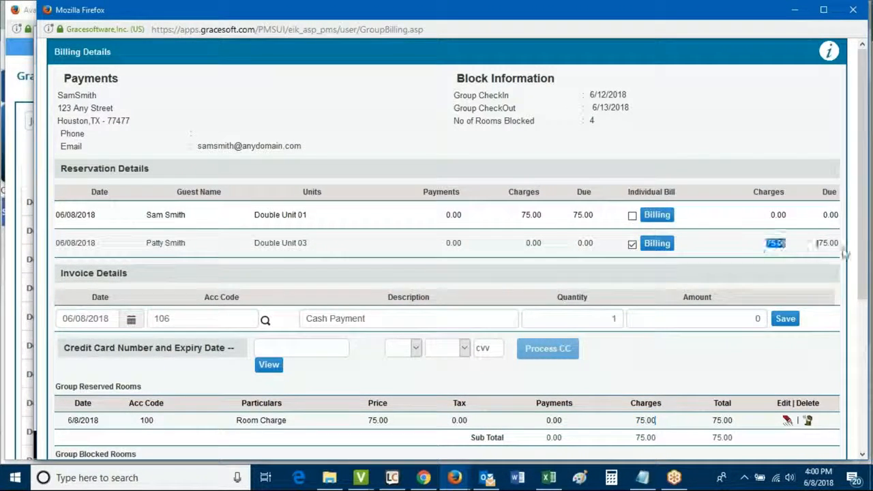
- Record a cash payment of 75 under account code 106 on Double Unit 03's individual bill, and close that bill
{"action": "left_click", "coordinate": [658, 244]}
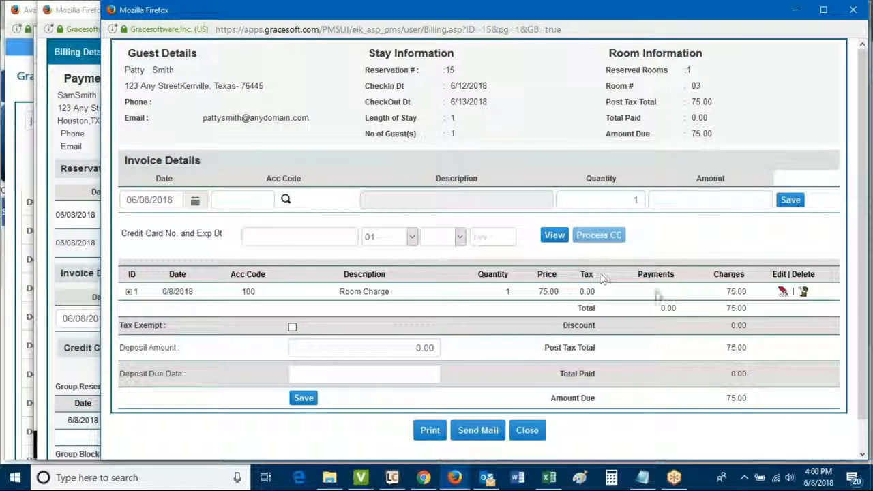
{"action": "left_click", "coordinate": [286, 199]}
{"action": "left_click", "coordinate": [529, 221]}
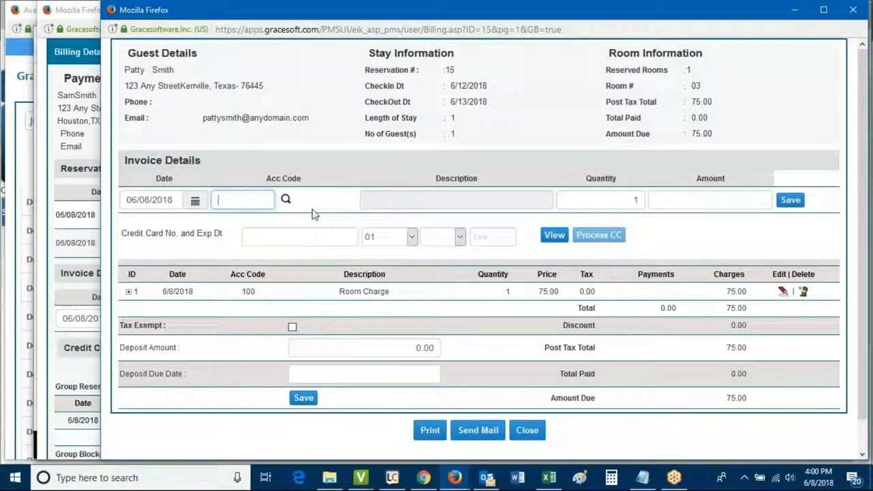
{"action": "left_click", "coordinate": [285, 199]}
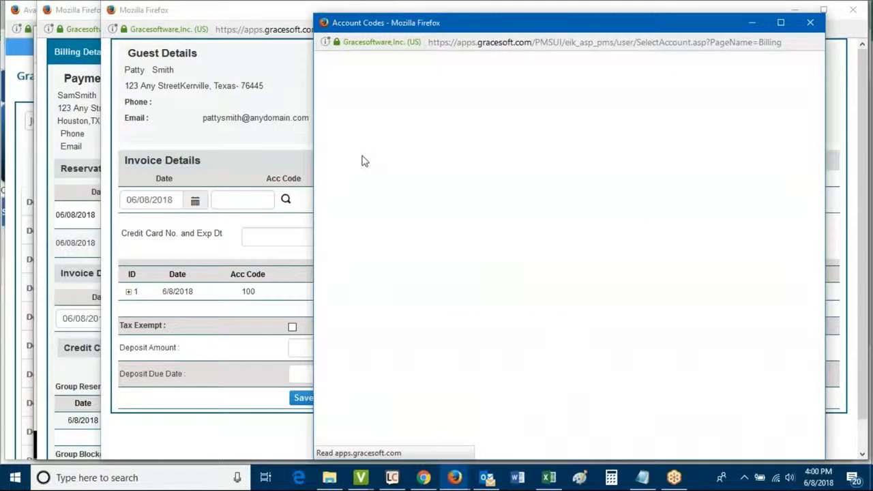
{"action": "left_click", "coordinate": [442, 217]}
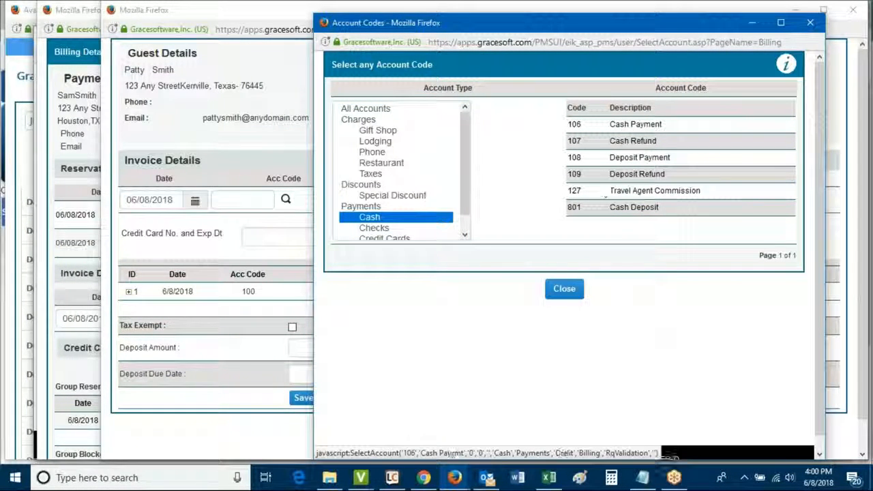
{"action": "left_click", "coordinate": [635, 125]}
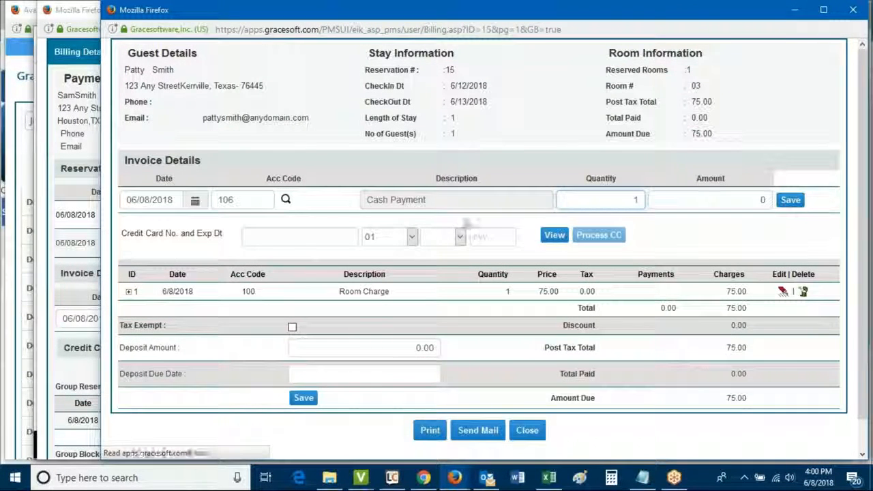
{"action": "left_click", "coordinate": [685, 246]}
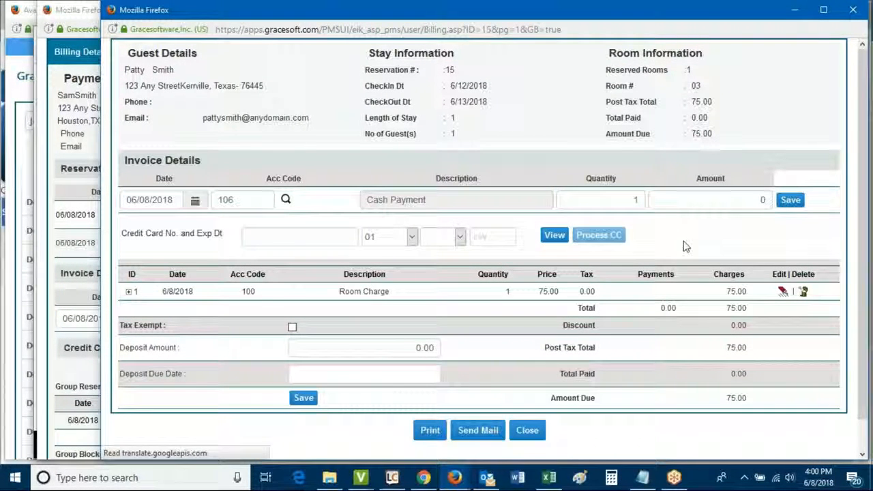
{"action": "double_click", "coordinate": [745, 202]}
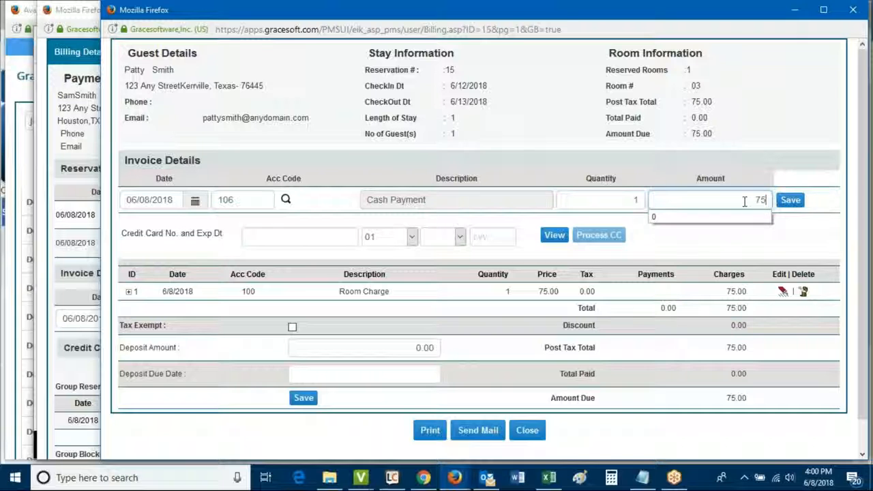
{"action": "left_click", "coordinate": [790, 200]}
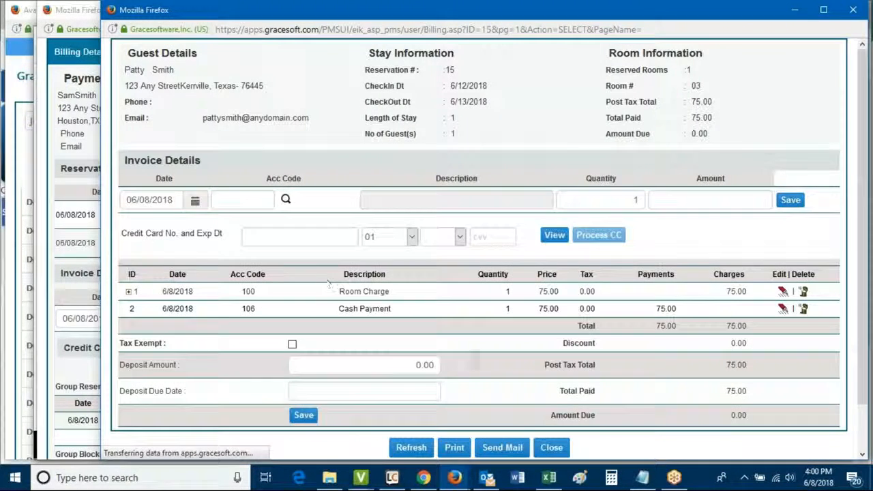
{"action": "left_click", "coordinate": [552, 449]}
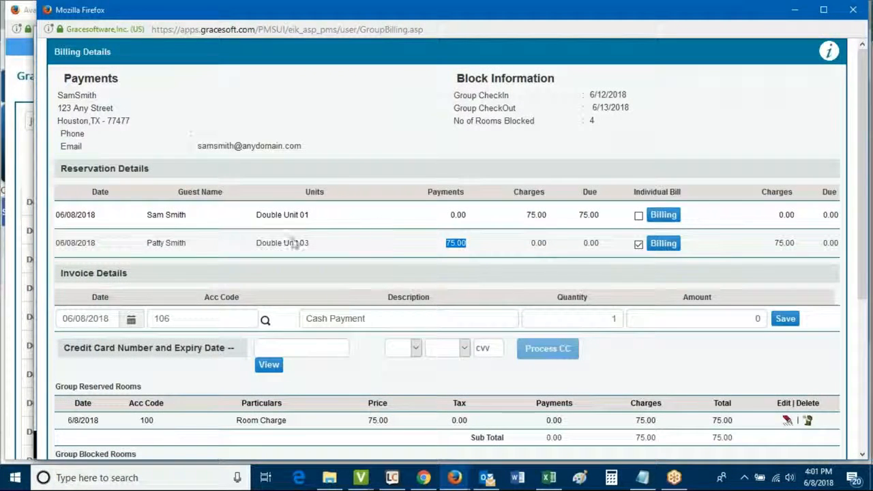
- Review the group bill's Double Unit 03 entry and totals, and close the billing, group booking and reservation windows back to the monthly calendar
{"action": "triple_click", "coordinate": [260, 242]}
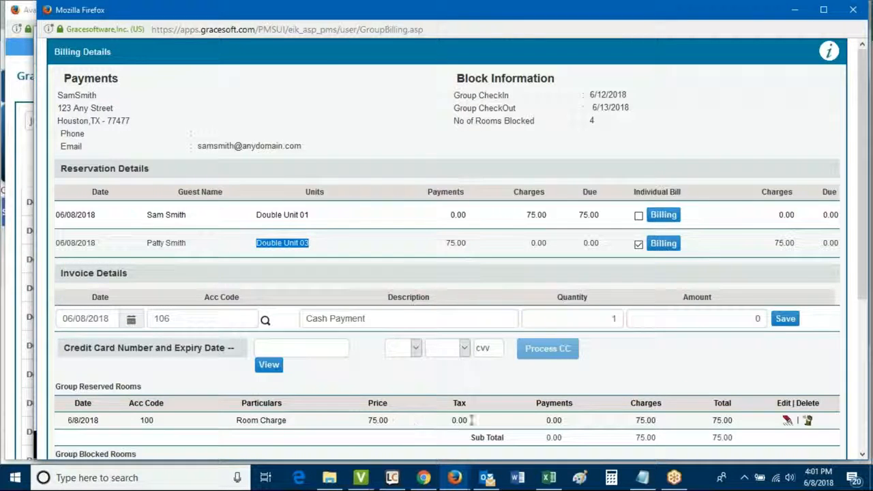
{"action": "scroll", "coordinate": [551, 418], "scroll_direction": "down", "scroll_amount": 3}
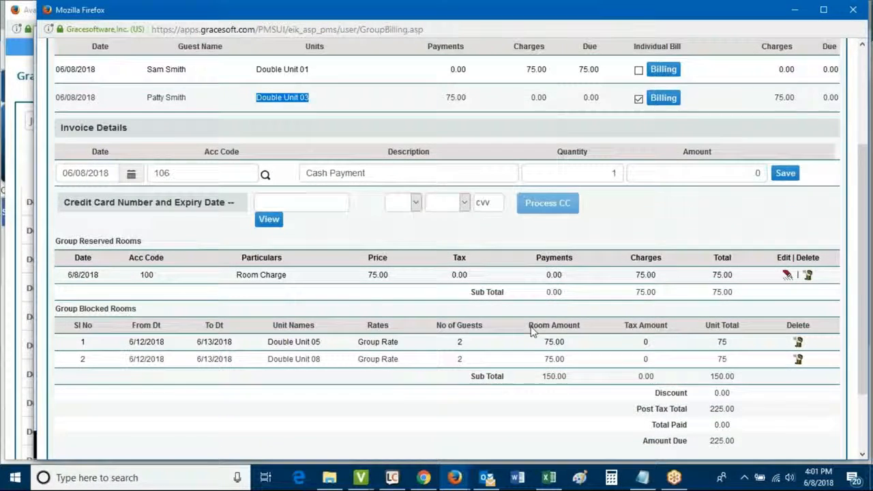
{"action": "scroll", "coordinate": [512, 408], "scroll_direction": "up", "scroll_amount": 3}
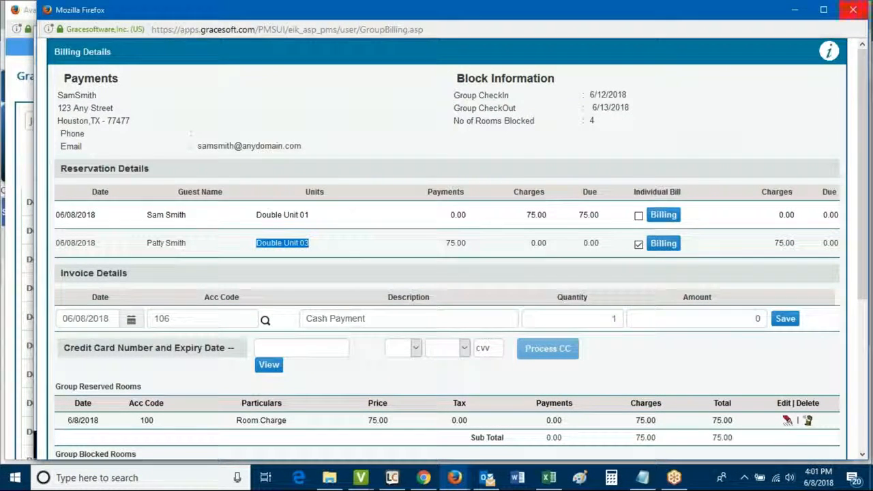
{"action": "left_click", "coordinate": [853, 10]}
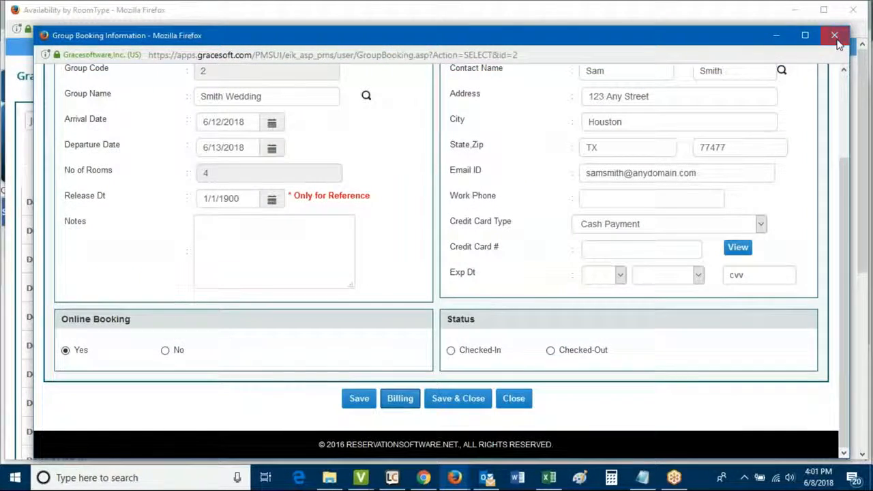
{"action": "left_click", "coordinate": [835, 36]}
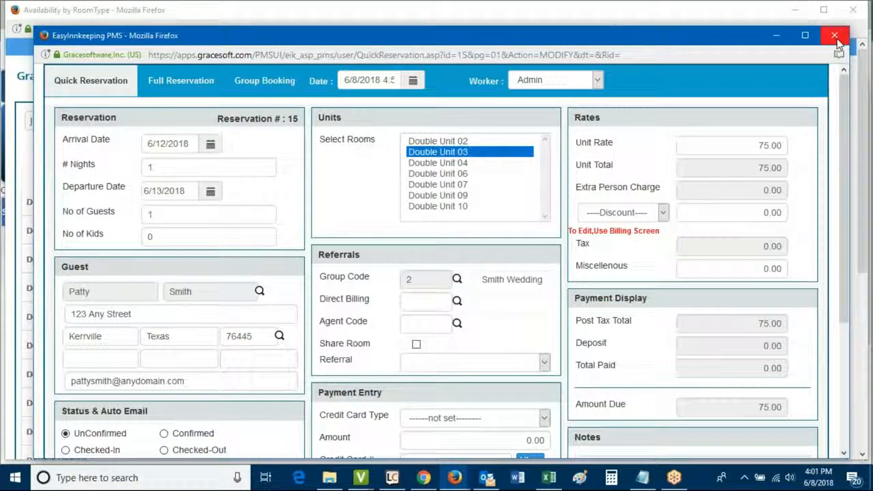
{"action": "left_click", "coordinate": [835, 36]}
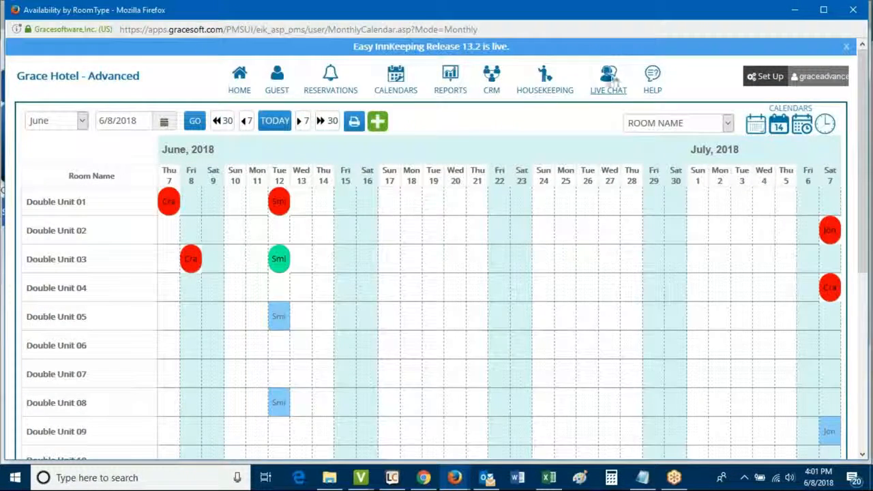